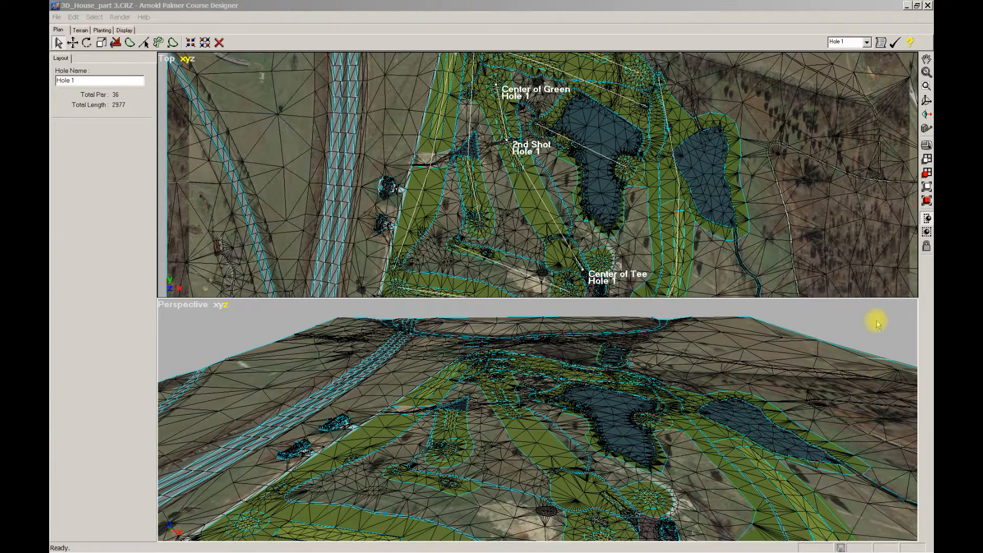
Select all the vertices of the small isolated shape beyond the course terrain and fit the selection in both views
{"action": "left_click", "coordinate": [876, 320]}
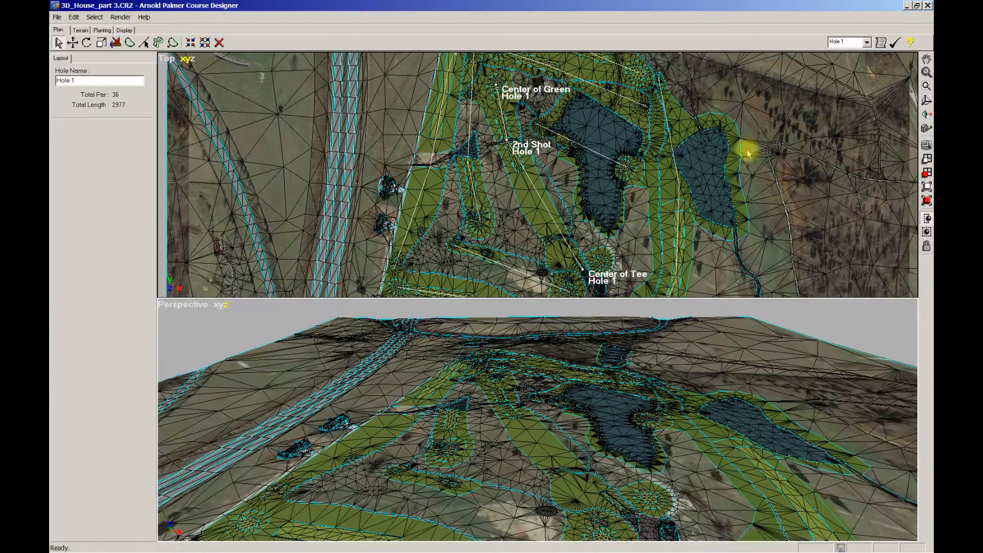
{"action": "left_click", "coordinate": [760, 119]}
{"action": "key", "text": "t"}
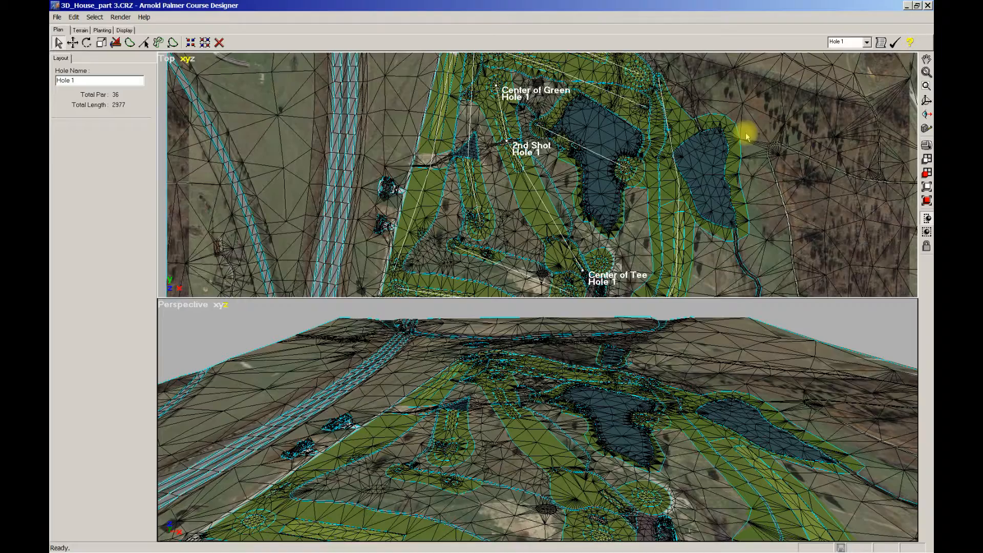
{"action": "scroll", "coordinate": [747, 135], "scroll_direction": "down", "scroll_amount": 1}
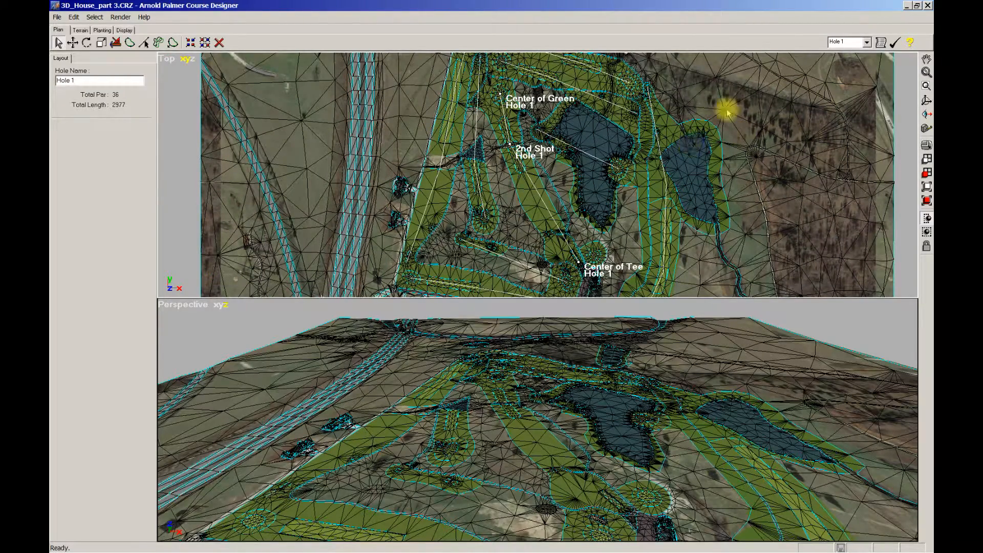
{"action": "scroll", "coordinate": [727, 90], "scroll_direction": "down", "scroll_amount": 3}
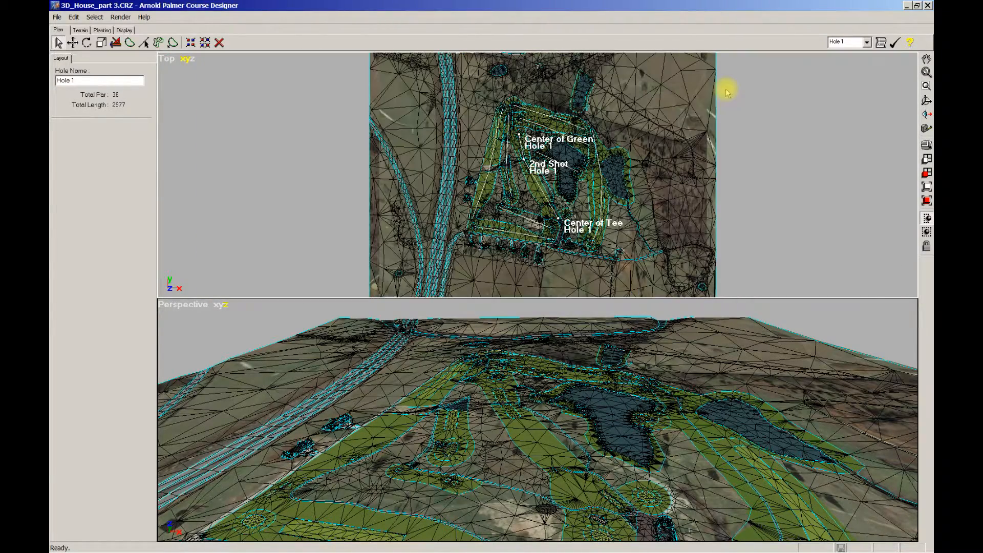
{"action": "scroll", "coordinate": [748, 87], "scroll_direction": "down", "scroll_amount": 2}
{"action": "middle_click_drag", "start_coordinate": [651, 124], "coordinate": [650, 213]}
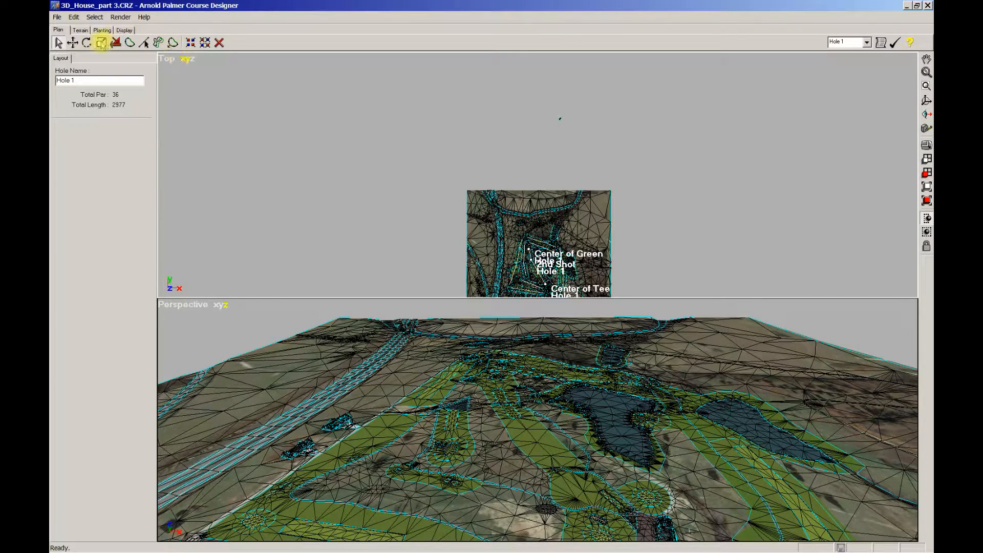
{"action": "left_click", "coordinate": [81, 29]}
{"action": "left_click", "coordinate": [123, 59]}
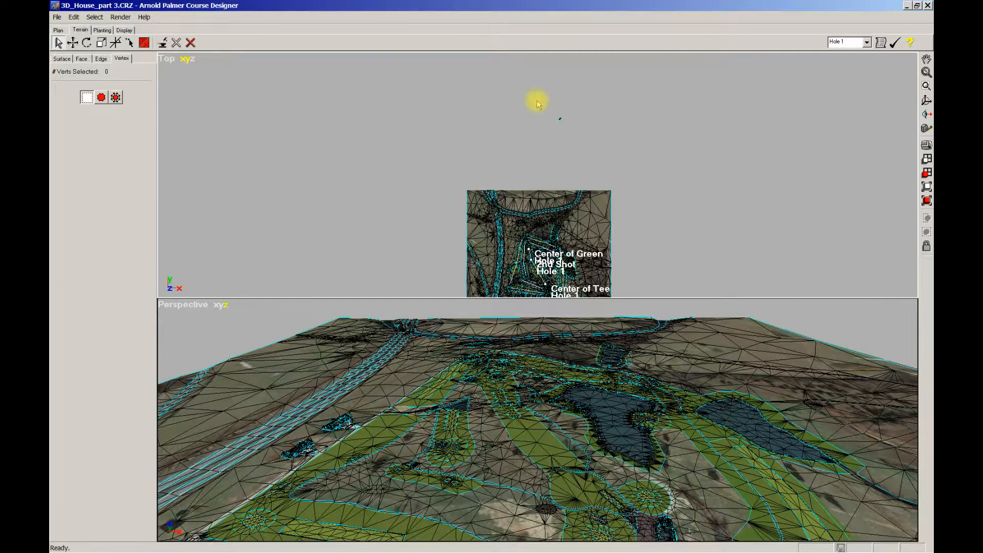
{"action": "left_click_drag", "start_coordinate": [540, 101], "coordinate": [584, 141]}
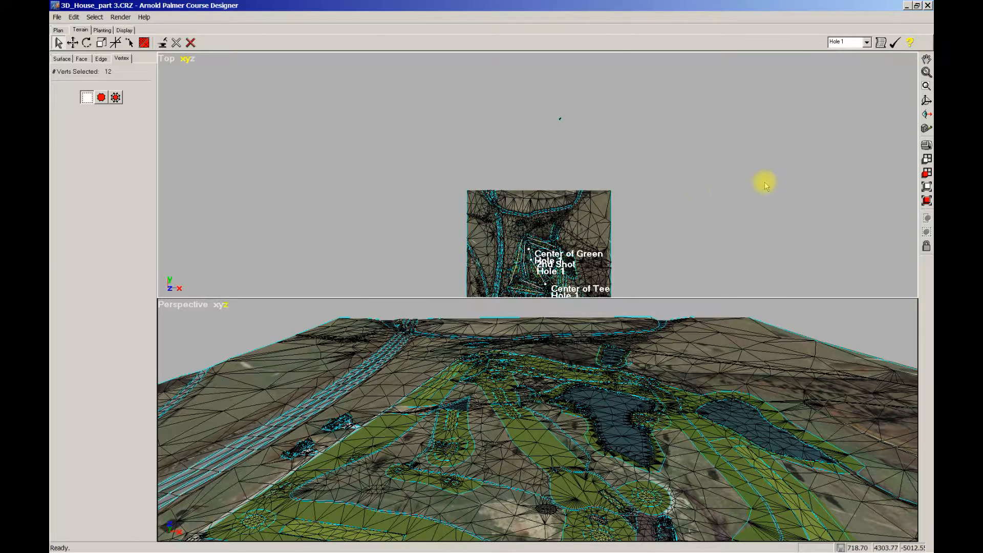
{"action": "left_click", "coordinate": [925, 175]}
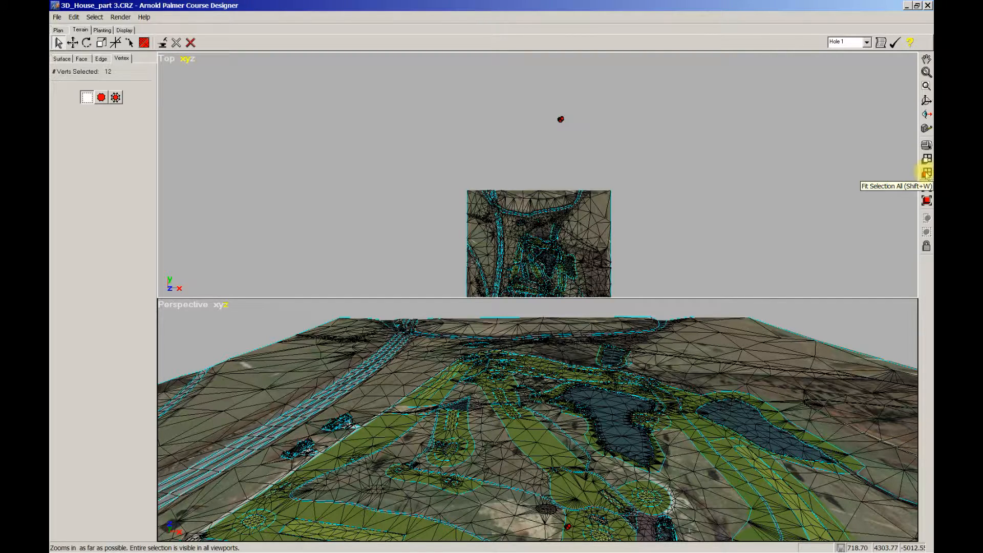
{"action": "left_click", "coordinate": [927, 175]}
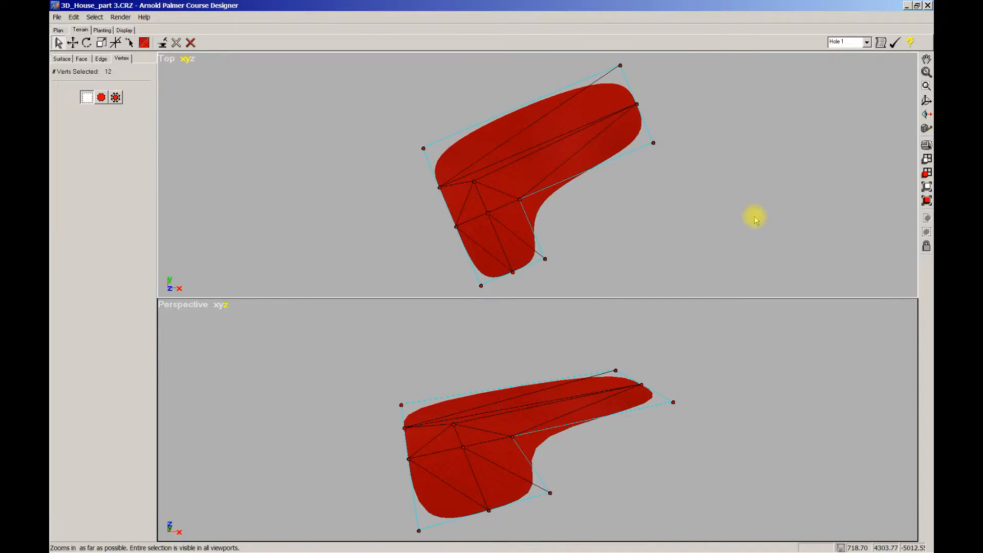
Rotate the top view until the sides of the L-shaped outline run horizontal and vertical
{"action": "right_click_drag", "start_coordinate": [758, 221], "coordinate": [613, 249], "text": "ctrl"}
{"action": "scroll", "coordinate": [634, 231], "scroll_direction": "up", "scroll_amount": 1}
{"action": "scroll", "coordinate": [615, 236], "scroll_direction": "up", "scroll_amount": 1}
{"action": "scroll", "coordinate": [614, 235], "scroll_direction": "up", "scroll_amount": 1}
{"action": "scroll", "coordinate": [613, 249], "scroll_direction": "down", "scroll_amount": 1}
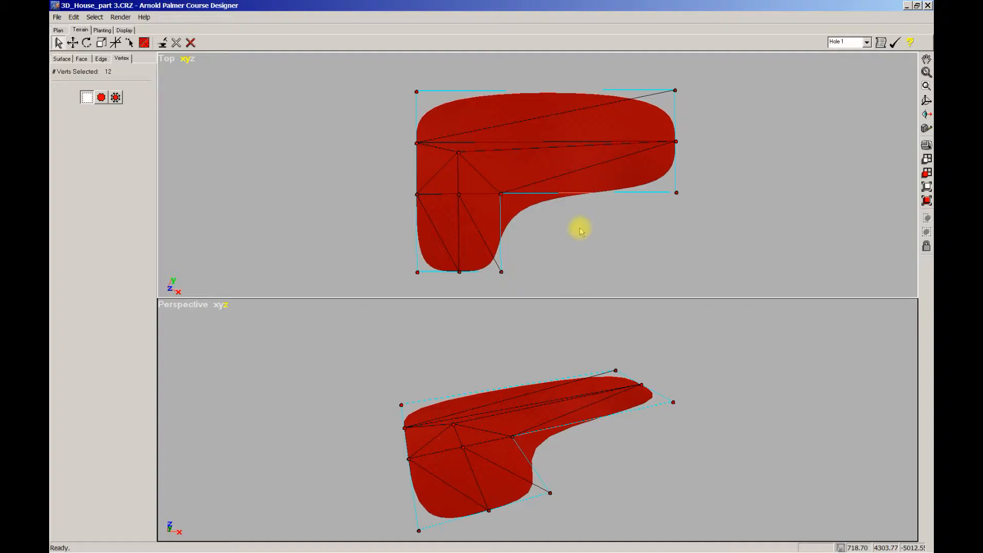
{"action": "scroll", "coordinate": [571, 244], "scroll_direction": "down", "scroll_amount": 1}
{"action": "middle_click_drag", "start_coordinate": [571, 234], "coordinate": [572, 236]}
{"action": "scroll", "coordinate": [569, 234], "scroll_direction": "up", "scroll_amount": 1}
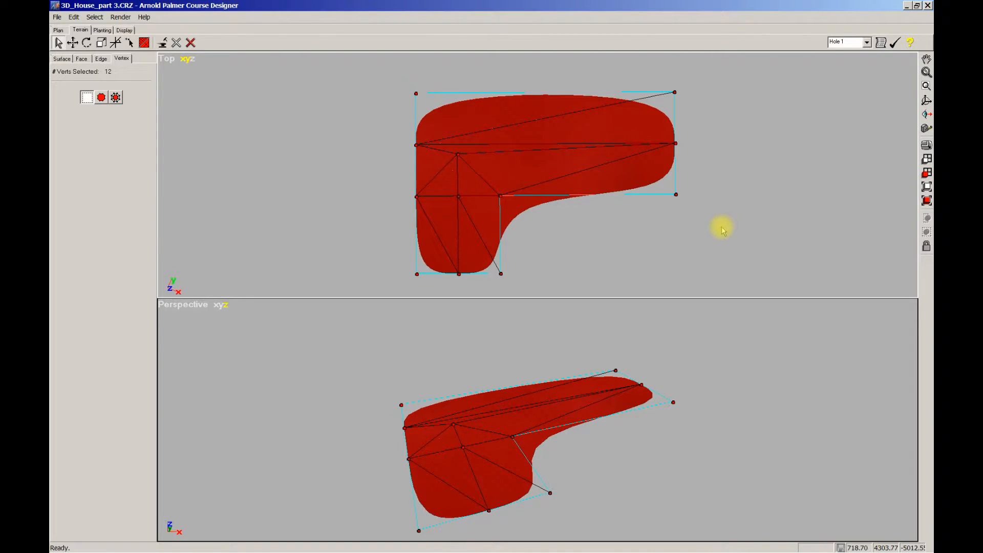
{"action": "middle_click_drag", "start_coordinate": [722, 229], "coordinate": [717, 220]}
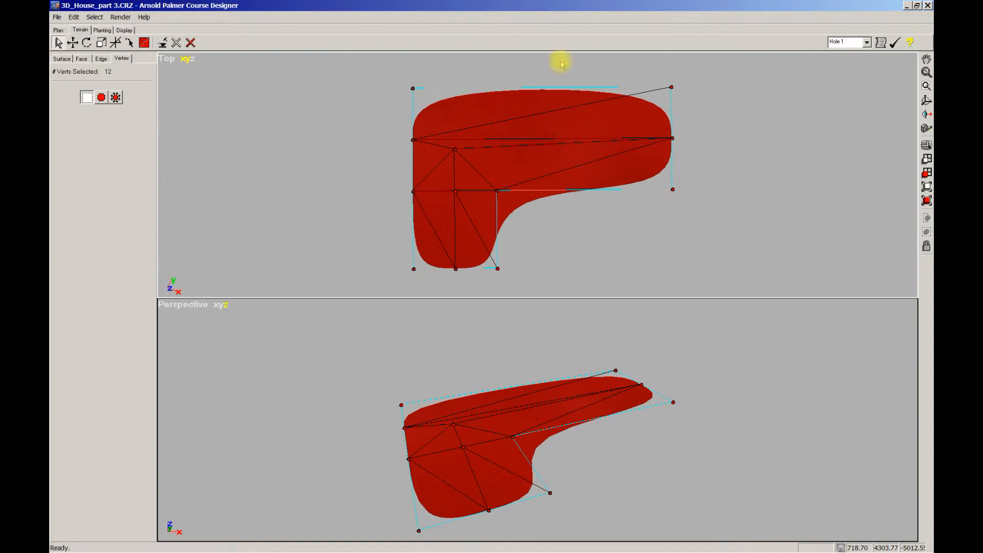
Select all the edges of the L-shaped surface and set their sharpness to -1
{"action": "left_click", "coordinate": [102, 59]}
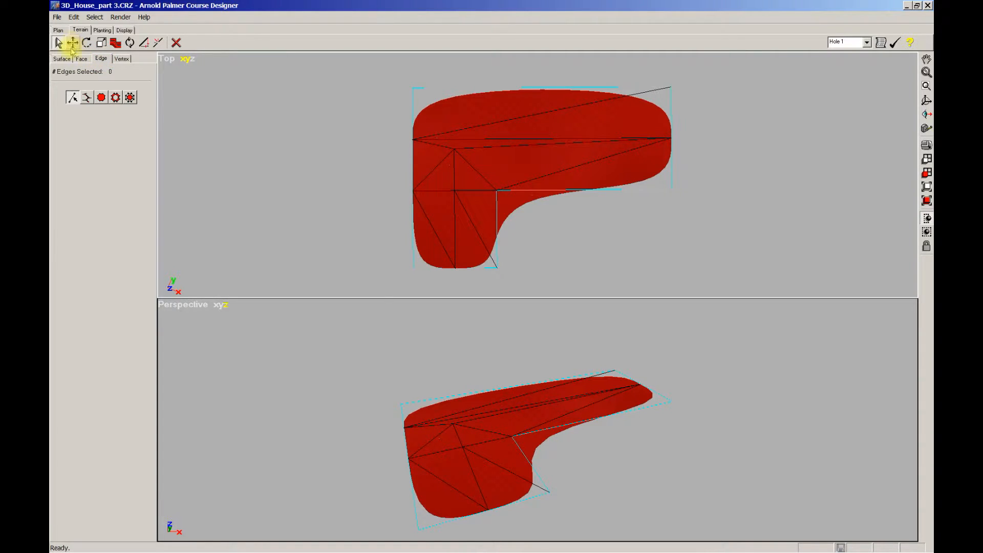
{"action": "left_click_drag", "start_coordinate": [377, 67], "coordinate": [739, 278]}
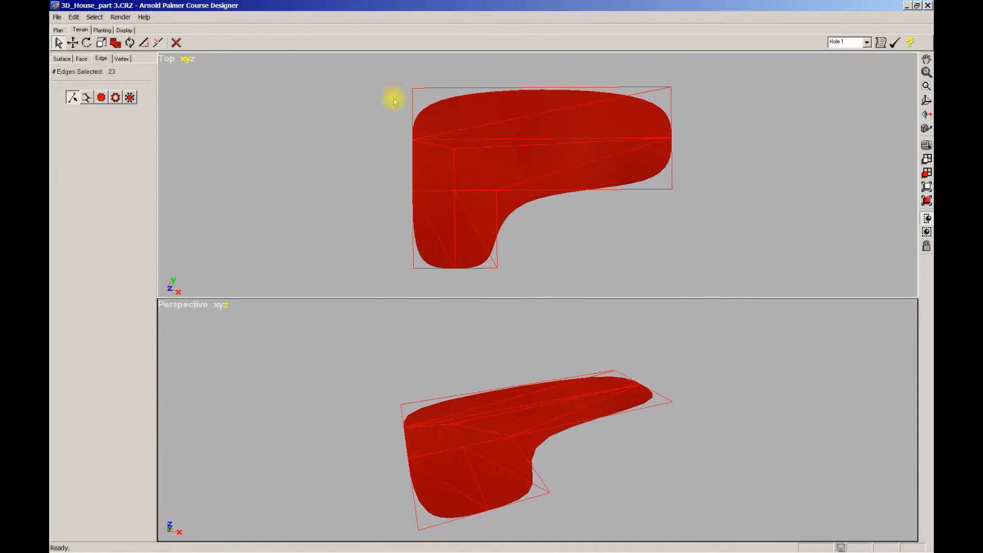
{"action": "left_click", "coordinate": [115, 42]}
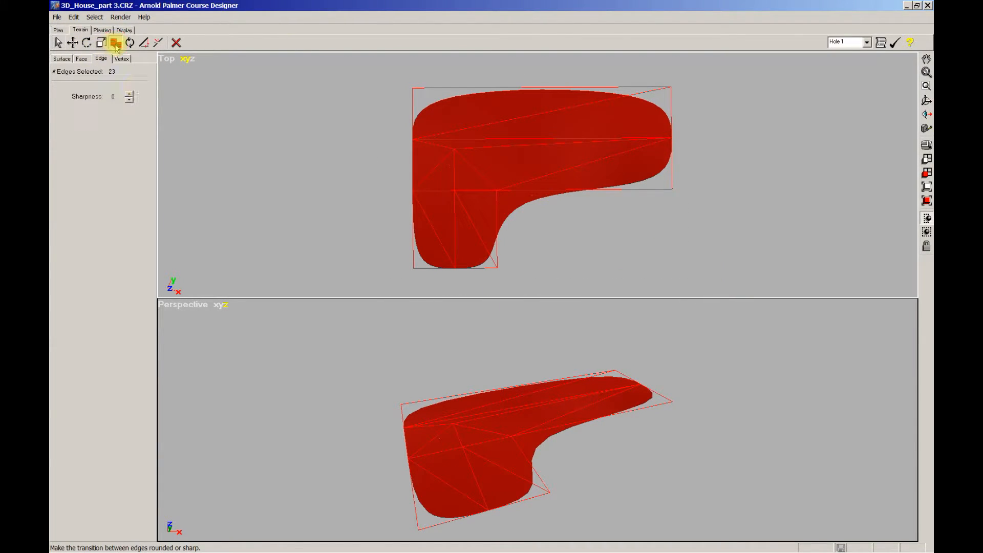
{"action": "left_click", "coordinate": [129, 100]}
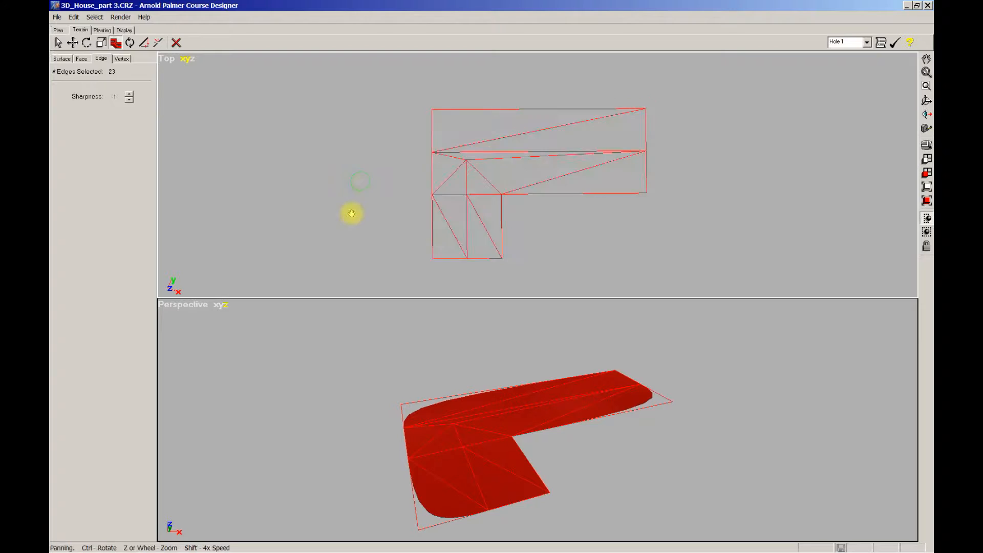
{"action": "scroll", "coordinate": [362, 199], "scroll_direction": "up", "scroll_amount": 1}
{"action": "mouse_move", "coordinate": [370, 184]}
{"action": "middle_mouse_down"}
{"action": "mouse_move", "coordinate": [396, 129]}
{"action": "mouse_move", "coordinate": [388, 180]}
{"action": "middle_mouse_up"}
{"action": "scroll", "coordinate": [386, 171], "scroll_direction": "up", "scroll_amount": 1}
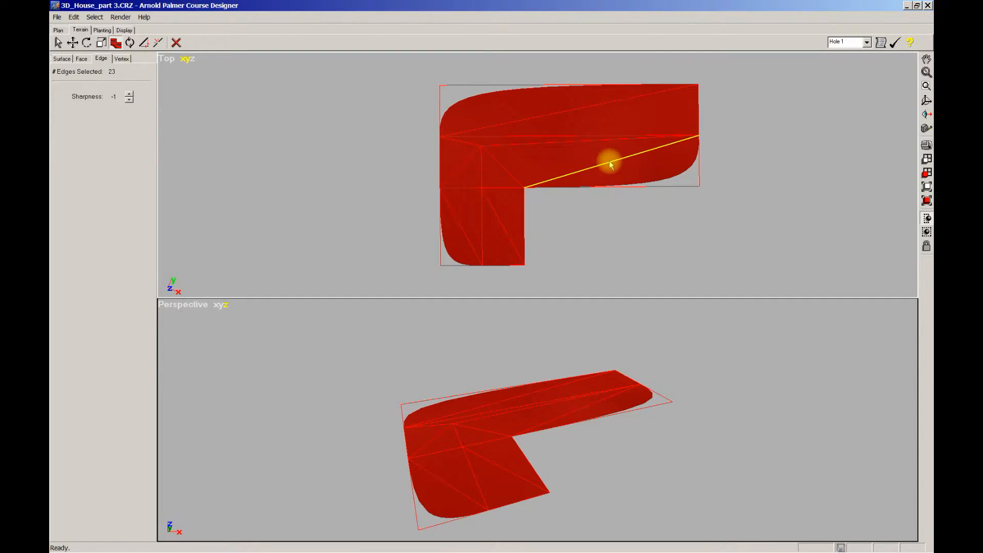
Flip the diagonal edge in the lower half of the long wing so it meets the outer corner, and set its sharpness to -1
{"action": "left_click", "coordinate": [130, 43]}
{"action": "left_click", "coordinate": [604, 160]}
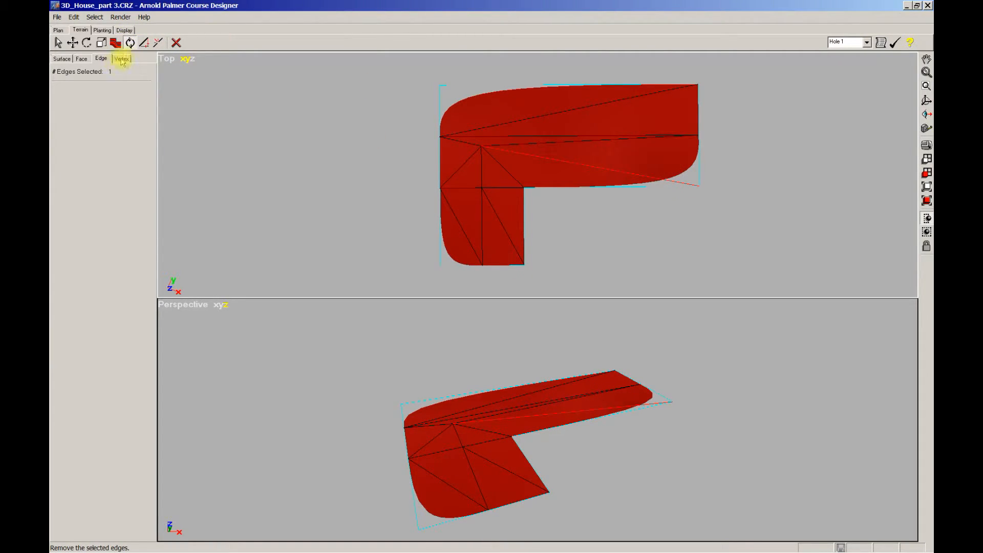
{"action": "left_click", "coordinate": [116, 43]}
{"action": "left_click", "coordinate": [129, 99]}
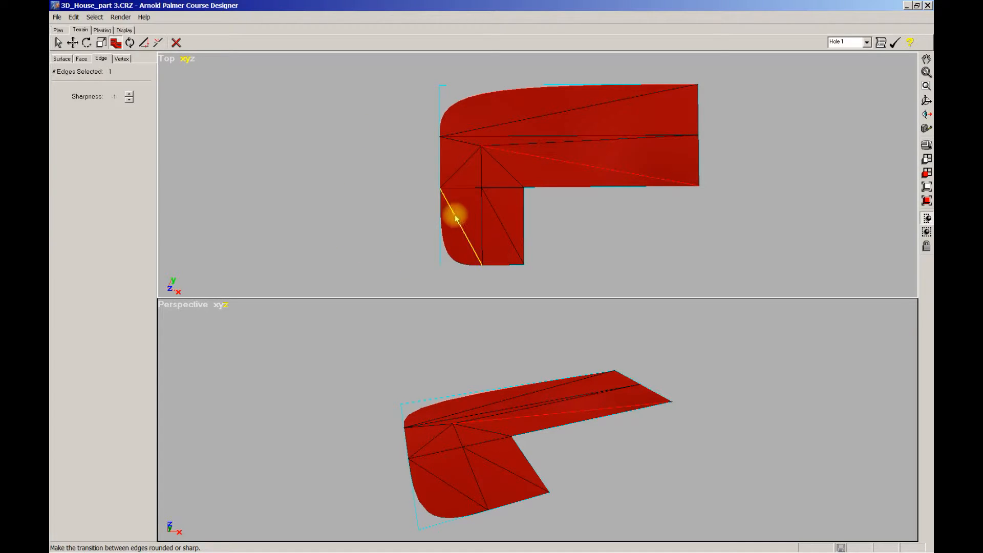
Flip the left diagonal edge of the short wing so it meets the lower-left corner, and set its sharpness to -1
{"action": "left_click", "coordinate": [130, 43]}
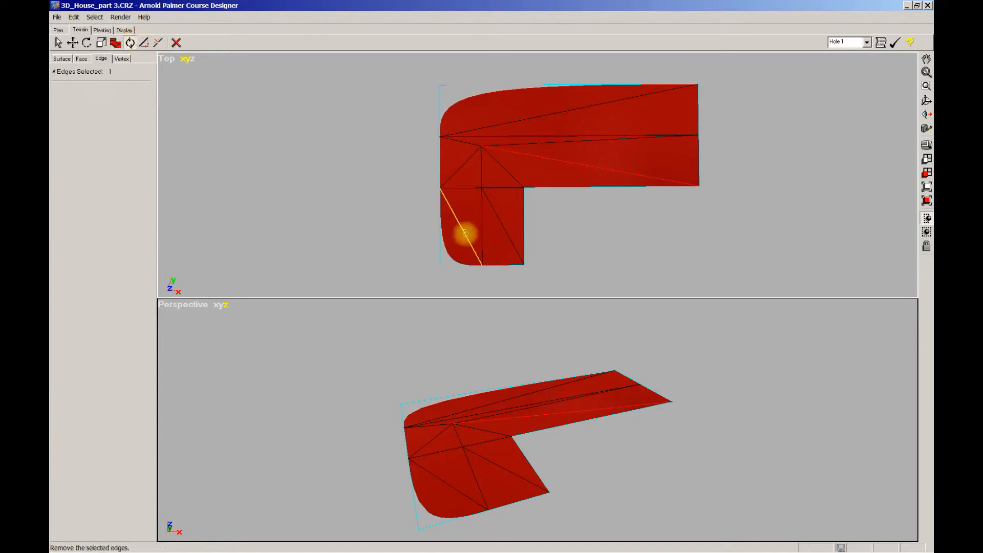
{"action": "left_click", "coordinate": [465, 234]}
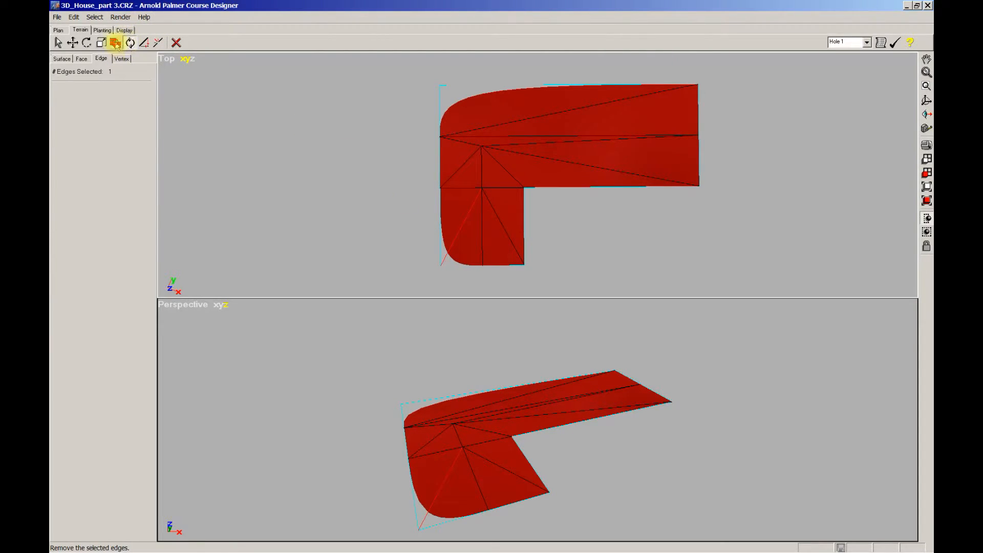
{"action": "left_click", "coordinate": [116, 44]}
{"action": "left_click", "coordinate": [128, 100]}
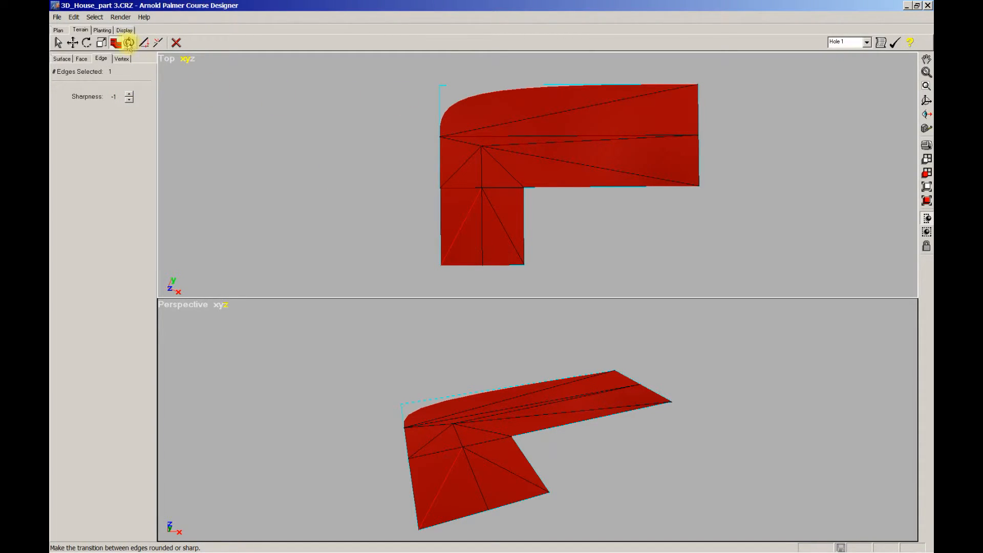
Flip the long diagonal edge in the upper half of the long wing so it meets the upper-left corner
{"action": "left_click", "coordinate": [128, 44]}
{"action": "left_click", "coordinate": [553, 112]}
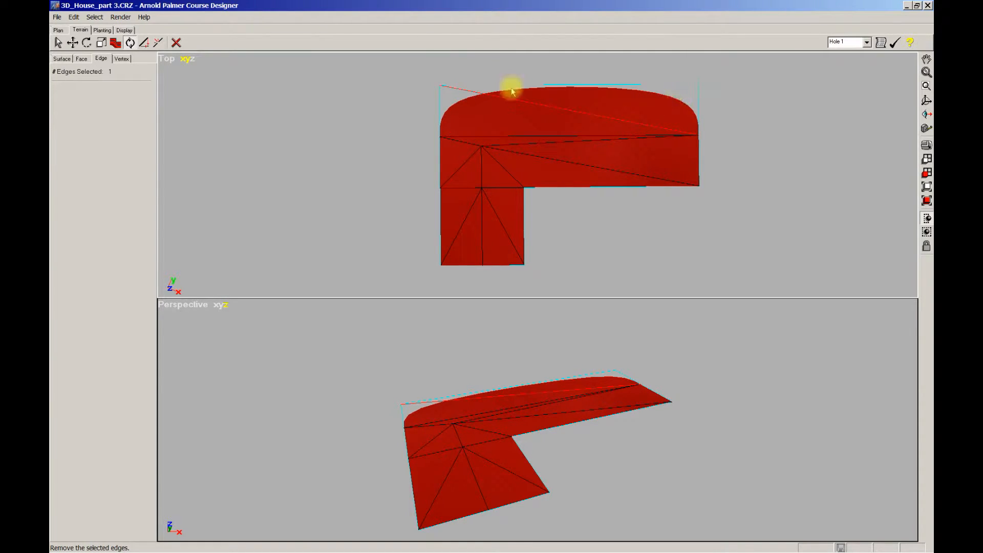
Split the upper diagonal at its midpoint to form four crossing edges and set the sharpness of all four to -1
{"action": "left_click", "coordinate": [158, 42]}
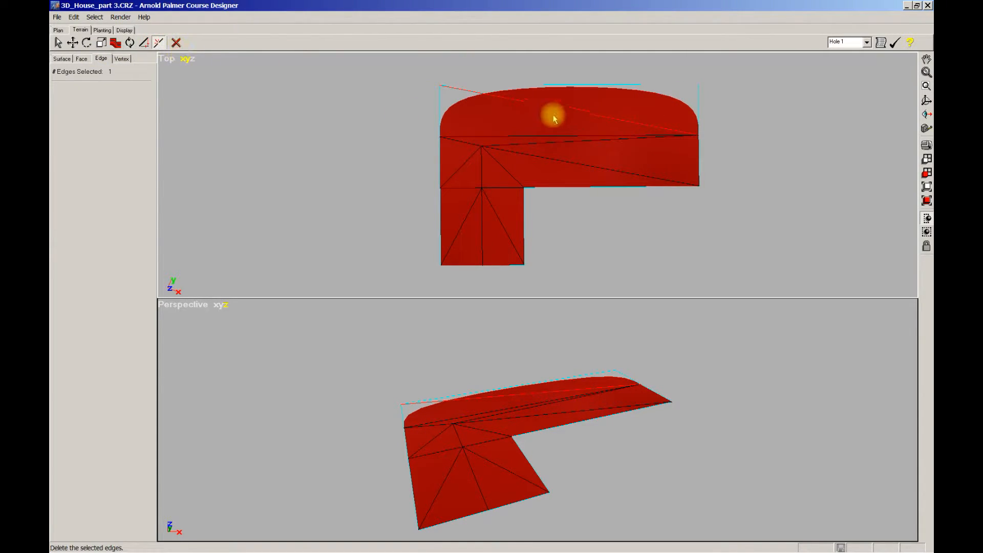
{"action": "left_click", "coordinate": [572, 111]}
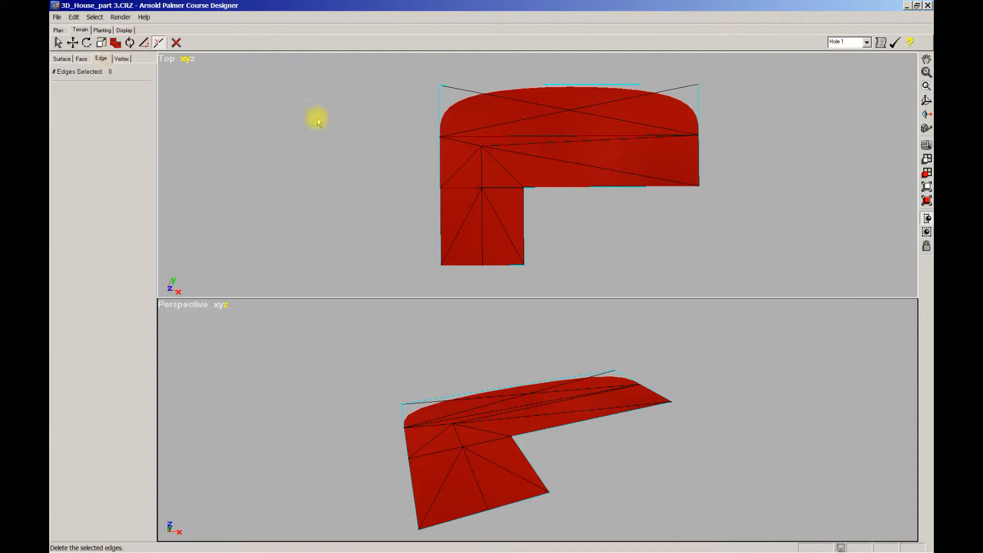
{"action": "left_click_drag", "start_coordinate": [553, 97], "coordinate": [576, 123]}
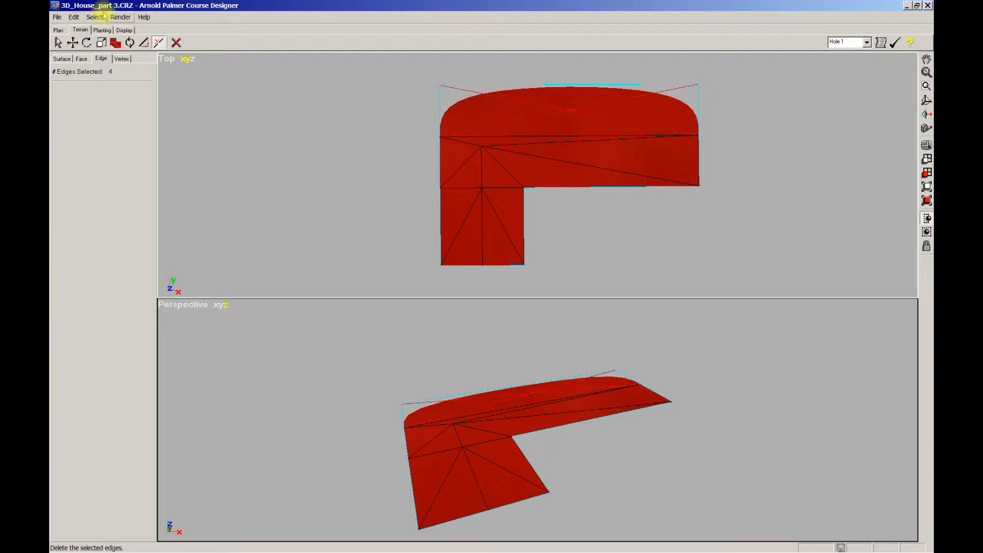
{"action": "left_click", "coordinate": [116, 43]}
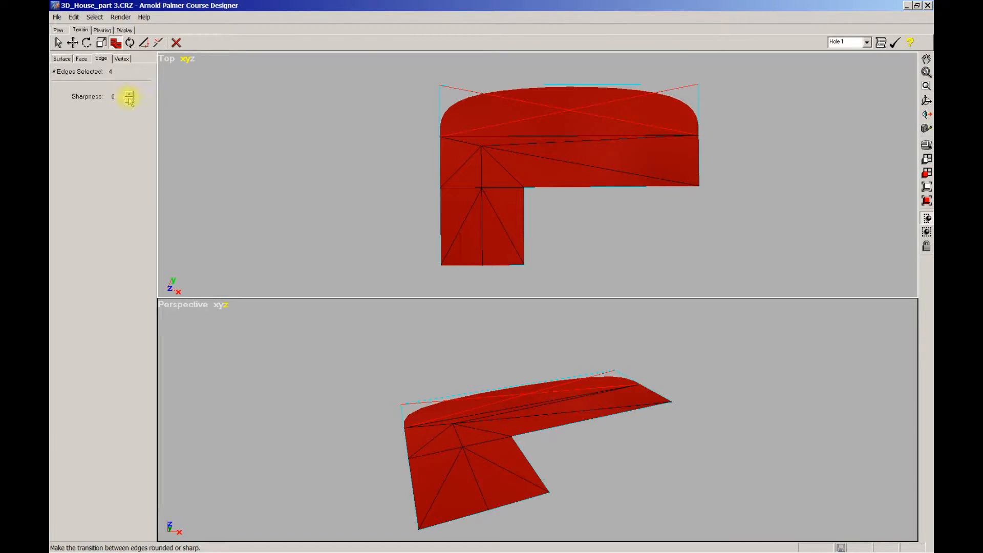
{"action": "left_click", "coordinate": [129, 99]}
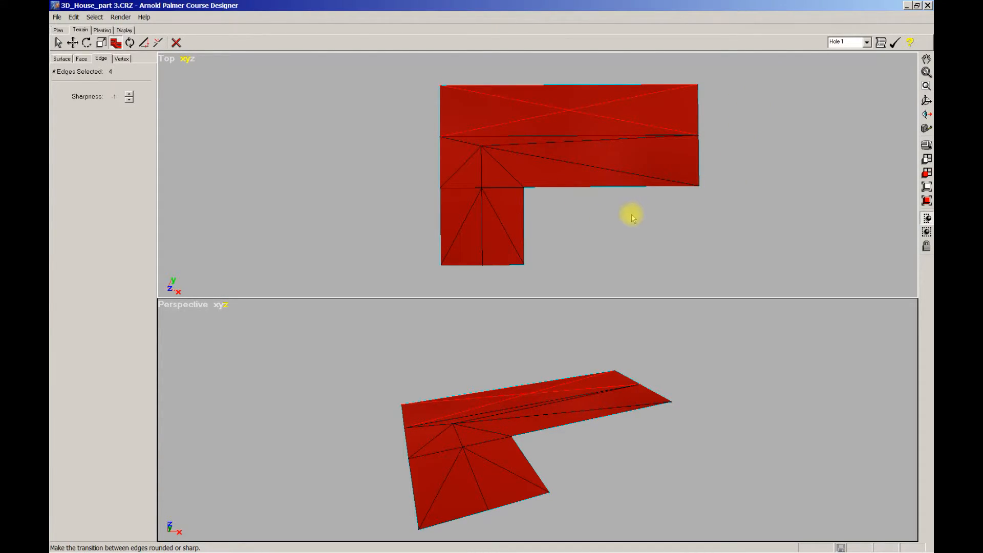
{"action": "right_click_drag", "start_coordinate": [629, 217], "coordinate": [604, 221]}
{"action": "scroll", "coordinate": [602, 219], "scroll_direction": "down", "scroll_amount": 1}
{"action": "scroll", "coordinate": [594, 225], "scroll_direction": "down", "scroll_amount": 1}
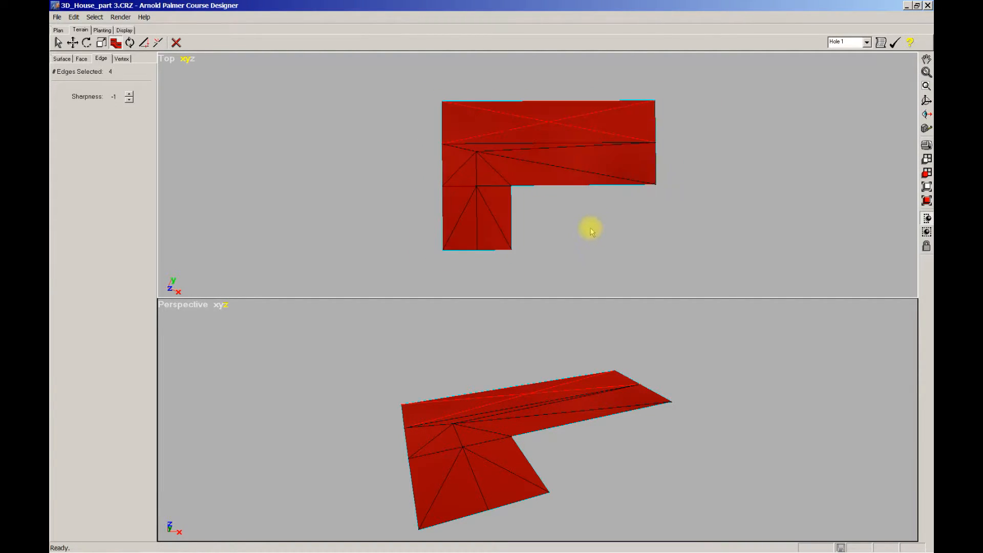
{"action": "scroll", "coordinate": [589, 235], "scroll_direction": "up", "scroll_amount": 1}
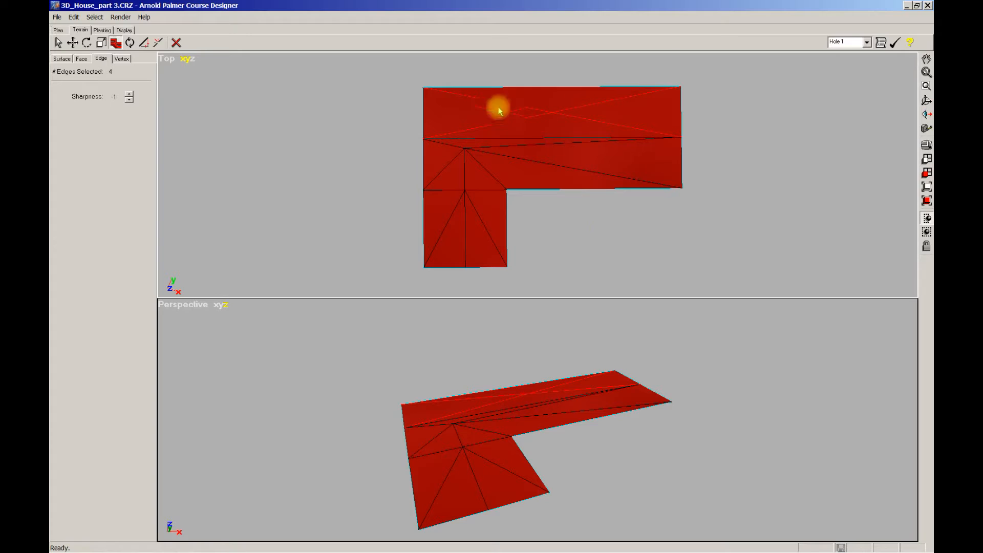
Undo the sharpness change and the edge split in the upper half of the long wing
{"action": "left_click", "coordinate": [555, 104]}
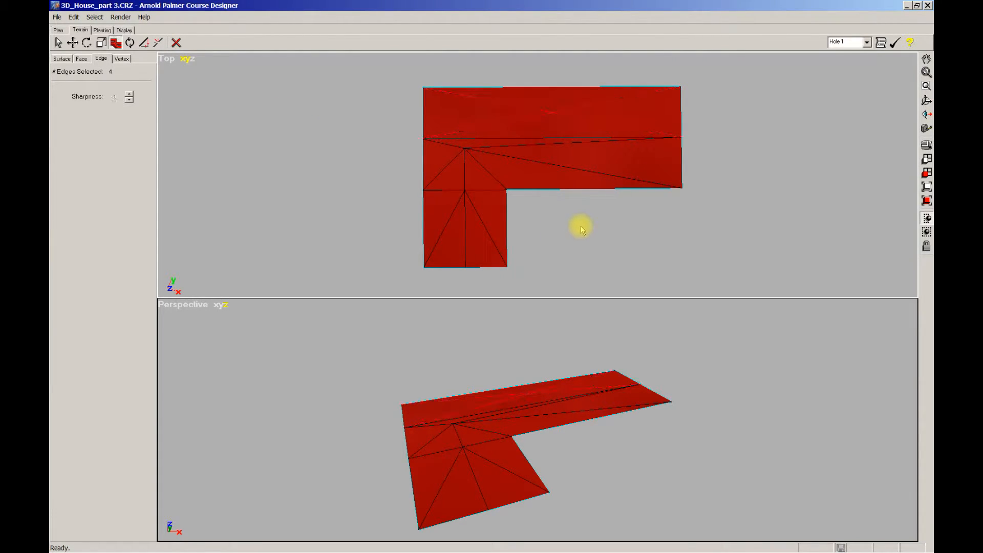
{"action": "key", "text": "ctrl+z"}
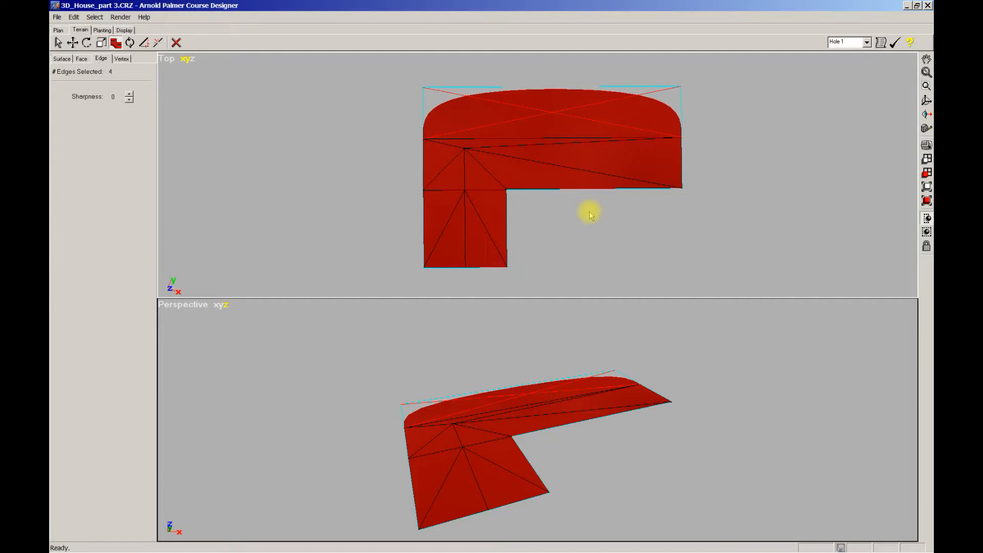
{"action": "left_click", "coordinate": [593, 214]}
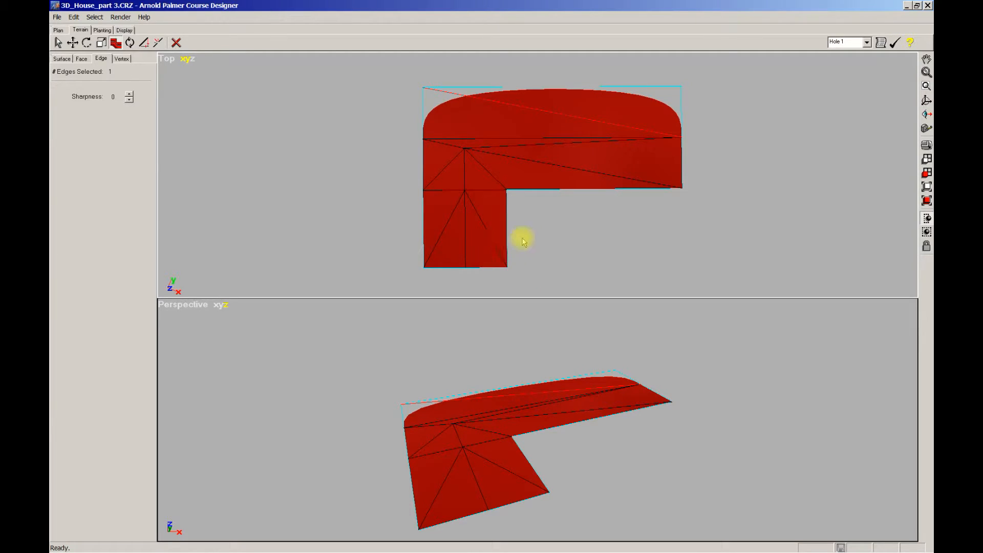
{"action": "mouse_move", "coordinate": [599, 231]}
{"action": "middle_mouse_down"}
{"action": "mouse_move", "coordinate": [646, 199]}
{"action": "mouse_move", "coordinate": [622, 229]}
{"action": "mouse_move", "coordinate": [616, 216]}
{"action": "middle_mouse_up"}
{"action": "scroll", "coordinate": [621, 226], "scroll_direction": "down", "scroll_amount": 2}
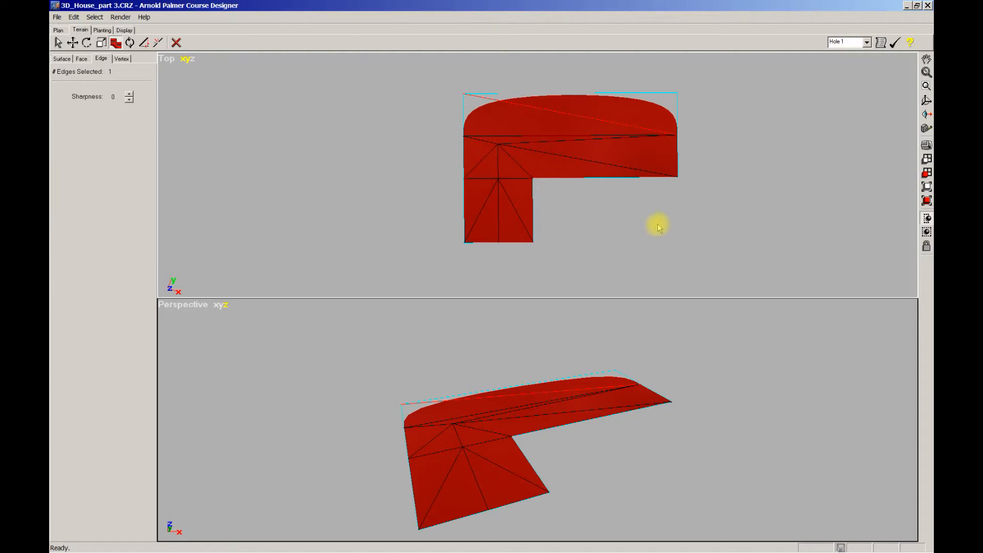
Select all faces of the L-shaped surface and extrude them straight up to form the house walls
{"action": "left_click", "coordinate": [82, 59]}
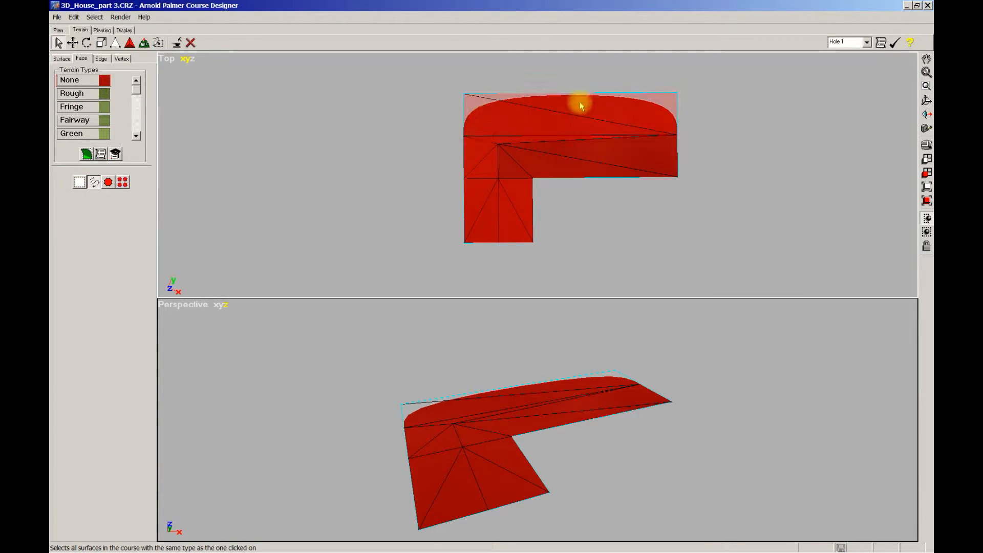
{"action": "mouse_move", "coordinate": [634, 233]}
{"action": "right_mouse_down"}
{"action": "mouse_move", "coordinate": [617, 234]}
{"action": "mouse_move", "coordinate": [628, 230]}
{"action": "right_mouse_up"}
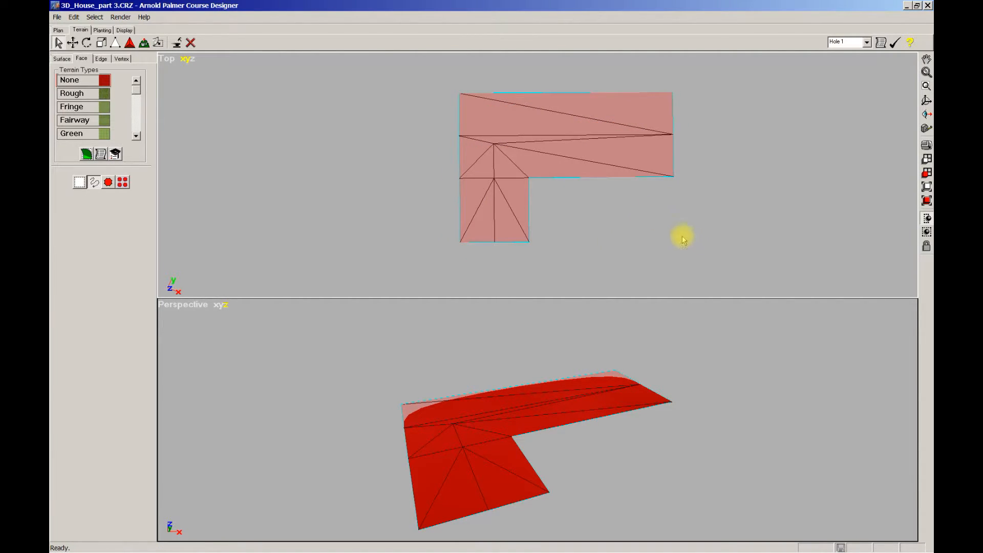
{"action": "right_click_drag", "start_coordinate": [698, 386], "coordinate": [722, 340]}
{"action": "right_click_drag", "start_coordinate": [663, 415], "coordinate": [738, 428]}
{"action": "right_click_drag", "start_coordinate": [762, 373], "coordinate": [661, 375]}
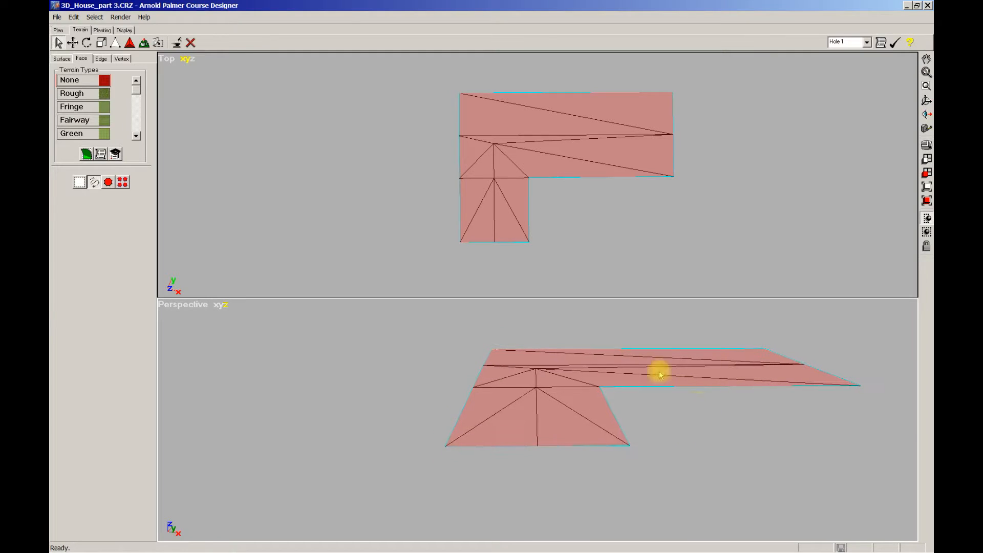
{"action": "left_click", "coordinate": [144, 44]}
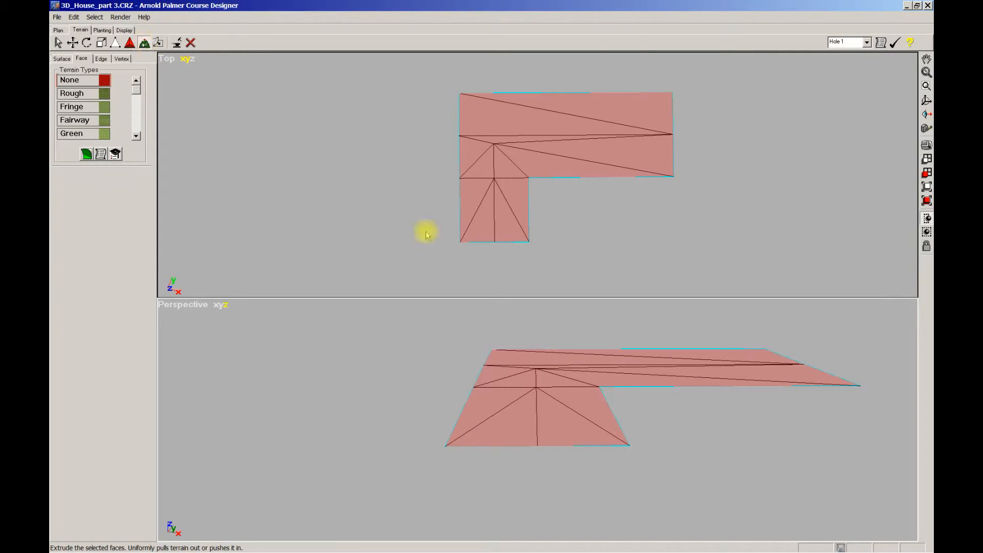
{"action": "left_click_drag", "start_coordinate": [571, 425], "coordinate": [567, 355]}
Examine the extruded walls and top faces of the house from several angles in the perspective view
{"action": "scroll", "coordinate": [676, 452], "scroll_direction": "down", "scroll_amount": 2}
{"action": "mouse_move", "coordinate": [676, 452]}
{"action": "right_mouse_down"}
{"action": "mouse_move", "coordinate": [665, 435]}
{"action": "mouse_move", "coordinate": [658, 454]}
{"action": "mouse_move", "coordinate": [672, 441]}
{"action": "mouse_move", "coordinate": [677, 464]}
{"action": "right_mouse_up"}
{"action": "scroll", "coordinate": [671, 442], "scroll_direction": "down", "scroll_amount": 1}
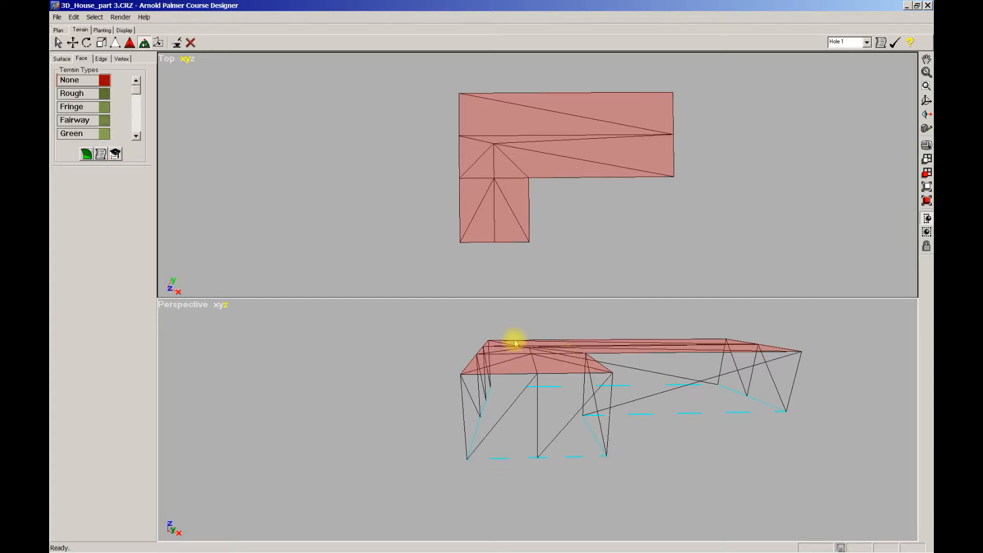
{"action": "scroll", "coordinate": [391, 370], "scroll_direction": "down", "scroll_amount": 1}
{"action": "right_click_drag", "start_coordinate": [420, 367], "coordinate": [430, 353]}
{"action": "right_click_drag", "start_coordinate": [469, 392], "coordinate": [419, 384]}
{"action": "scroll", "coordinate": [459, 382], "scroll_direction": "up", "scroll_amount": 1}
{"action": "scroll", "coordinate": [420, 380], "scroll_direction": "up", "scroll_amount": 1}
{"action": "scroll", "coordinate": [698, 384], "scroll_direction": "down", "scroll_amount": 2}
{"action": "right_click_drag", "start_coordinate": [694, 423], "coordinate": [695, 468]}
{"action": "scroll", "coordinate": [613, 447], "scroll_direction": "down", "scroll_amount": 2}
{"action": "scroll", "coordinate": [608, 428], "scroll_direction": "up", "scroll_amount": 2}
{"action": "right_click_drag", "start_coordinate": [776, 478], "coordinate": [755, 480]}
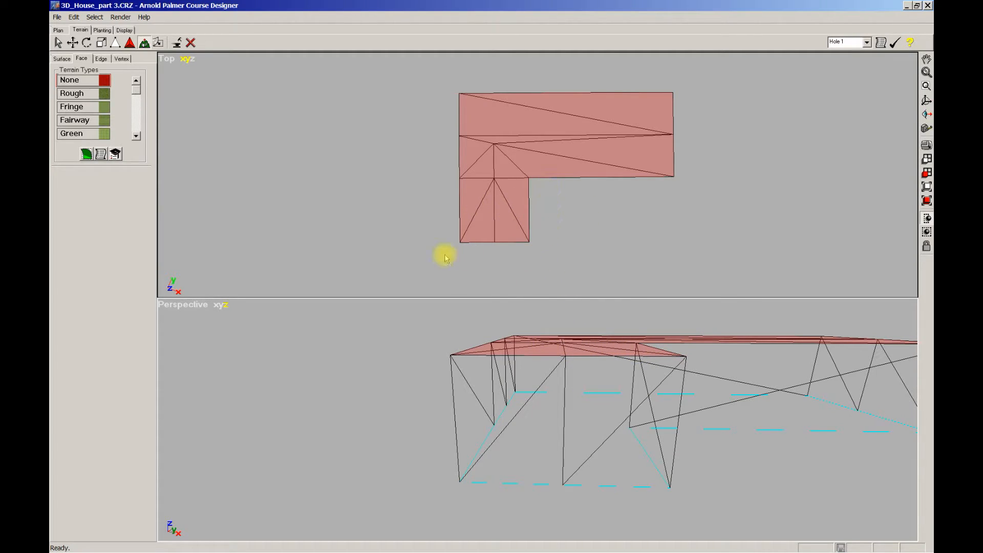
Try to scale the extruded top faces uniformly outward past the base outline
{"action": "middle_click_drag", "start_coordinate": [550, 241], "coordinate": [595, 225]}
{"action": "scroll", "coordinate": [563, 186], "scroll_direction": "up", "scroll_amount": 2}
{"action": "scroll", "coordinate": [594, 222], "scroll_direction": "up", "scroll_amount": 1}
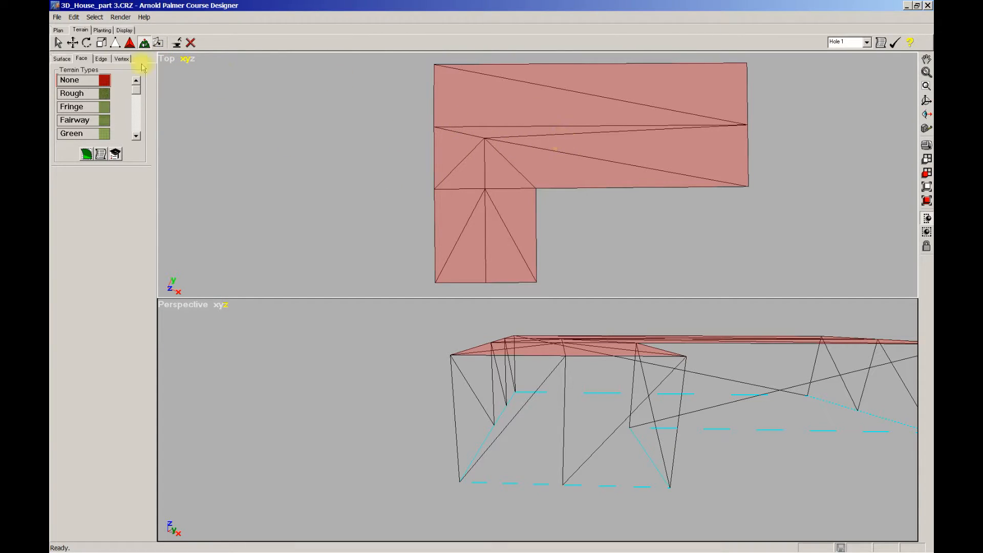
{"action": "left_click", "coordinate": [102, 43]}
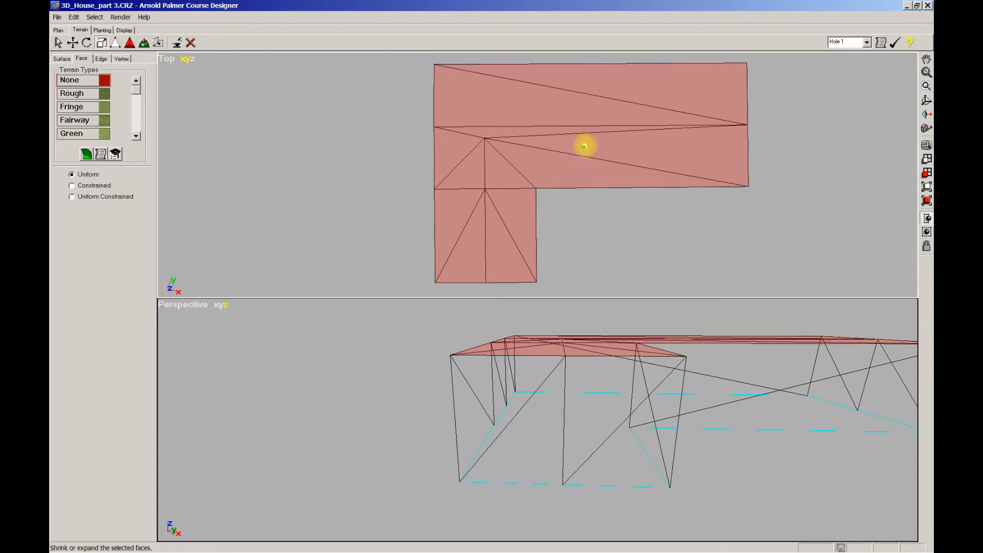
{"action": "left_click_drag", "start_coordinate": [584, 146], "coordinate": [590, 148]}
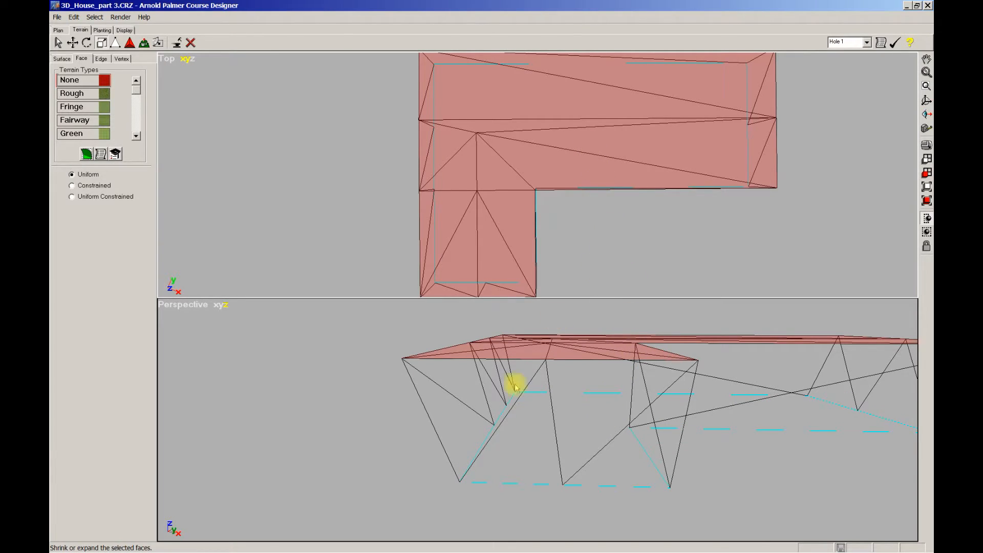
{"action": "scroll", "coordinate": [448, 413], "scroll_direction": "down", "scroll_amount": 1}
{"action": "right_click_drag", "start_coordinate": [711, 428], "coordinate": [659, 418]}
{"action": "right_click_drag", "start_coordinate": [648, 364], "coordinate": [637, 448]}
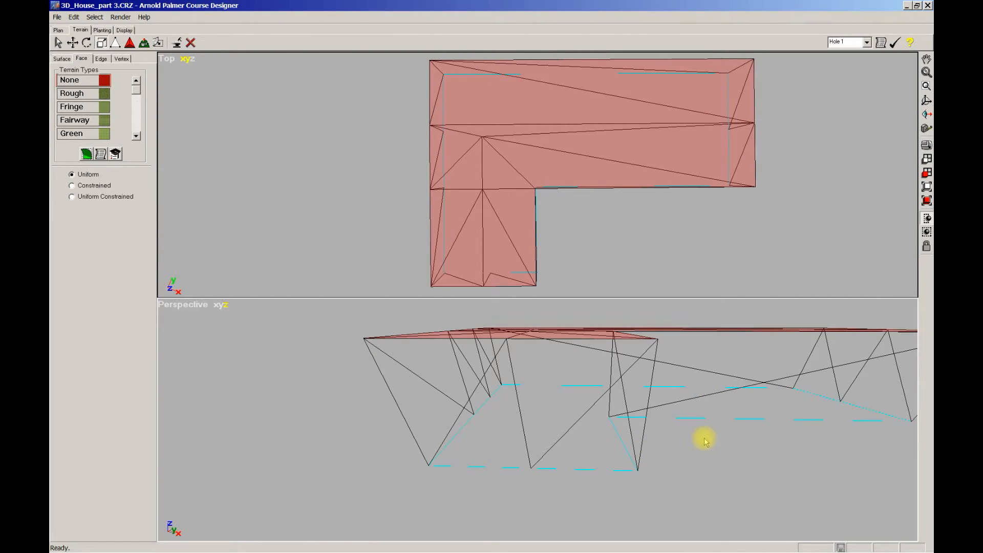
{"action": "left_click", "coordinate": [614, 224]}
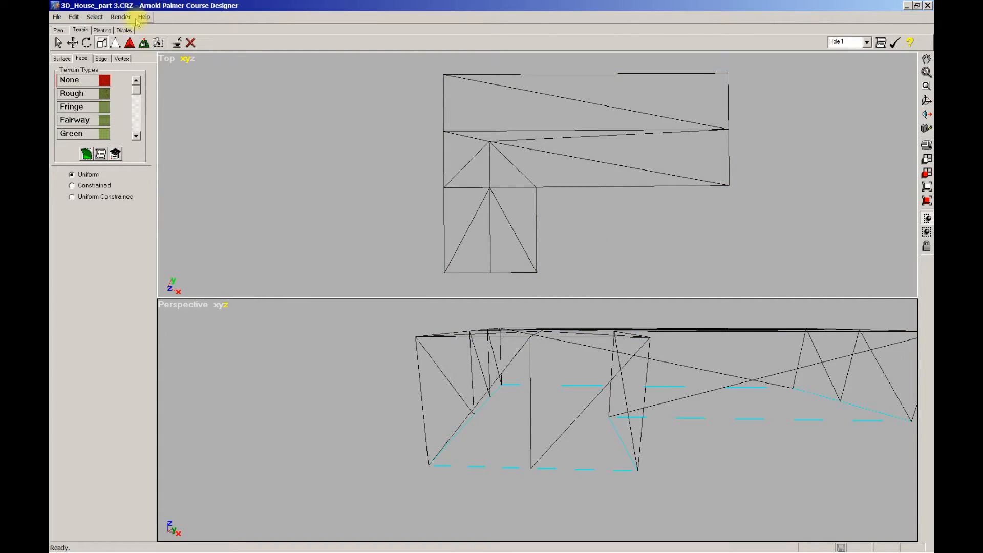
Select the whole top surface by terrain type, extrude it in place and scale it uniformly outward to form a roof overhang
{"action": "left_click", "coordinate": [61, 58]}
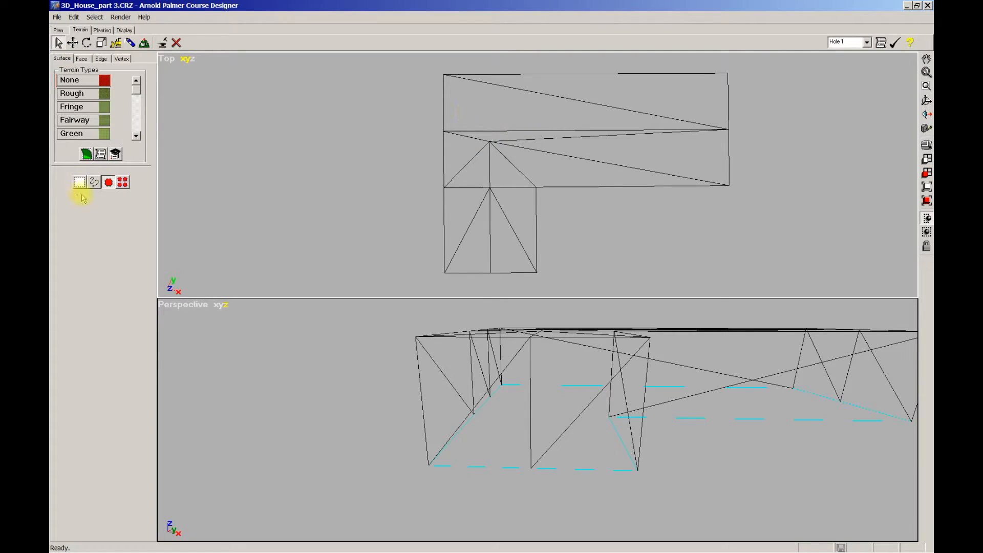
{"action": "left_click", "coordinate": [94, 183]}
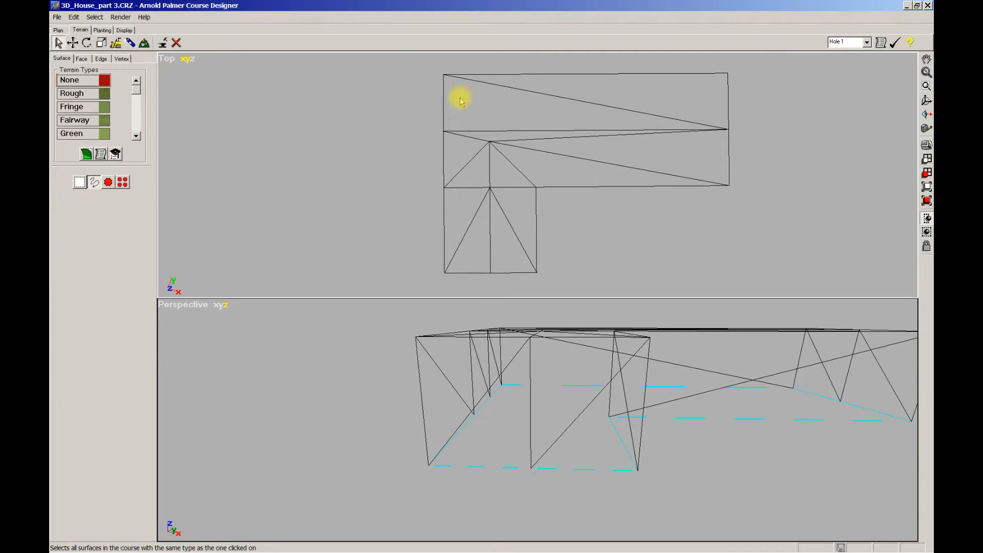
{"action": "mouse_move", "coordinate": [460, 101]}
{"action": "left_mouse_down"}
{"action": "mouse_move", "coordinate": [475, 215]}
{"action": "mouse_move", "coordinate": [503, 228]}
{"action": "mouse_move", "coordinate": [571, 161]}
{"action": "mouse_move", "coordinate": [664, 115]}
{"action": "left_mouse_up"}
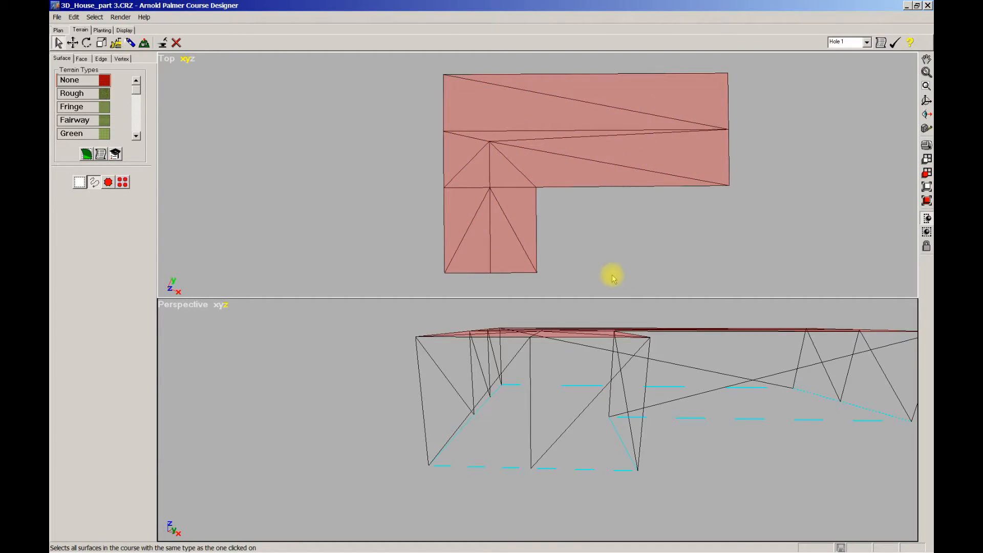
{"action": "middle_click_drag", "start_coordinate": [603, 255], "coordinate": [603, 258]}
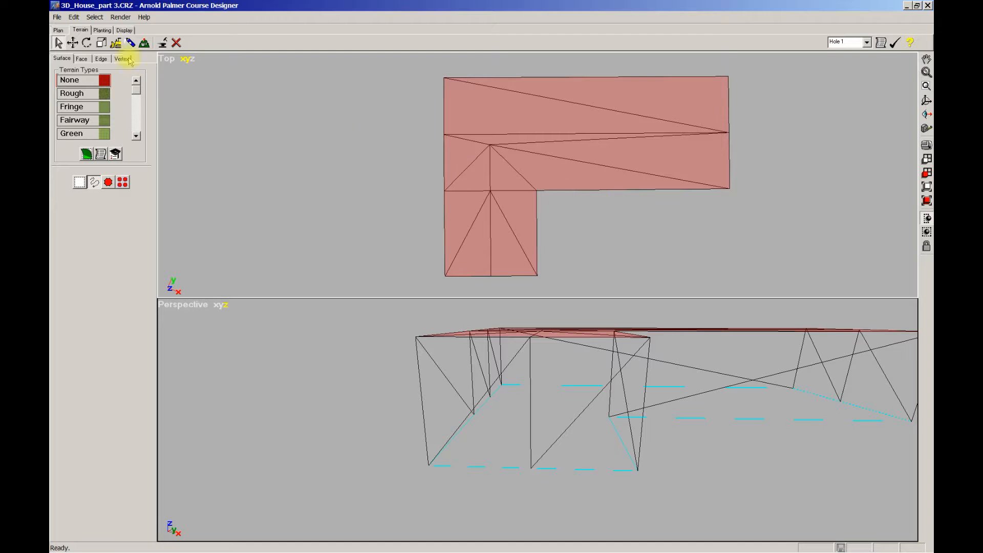
{"action": "left_click", "coordinate": [144, 43]}
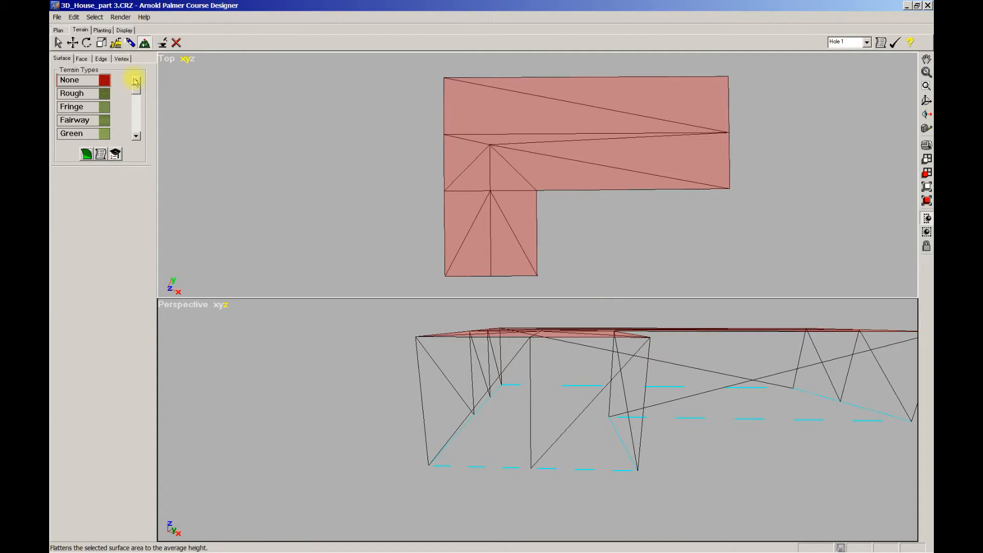
{"action": "left_click", "coordinate": [102, 43]}
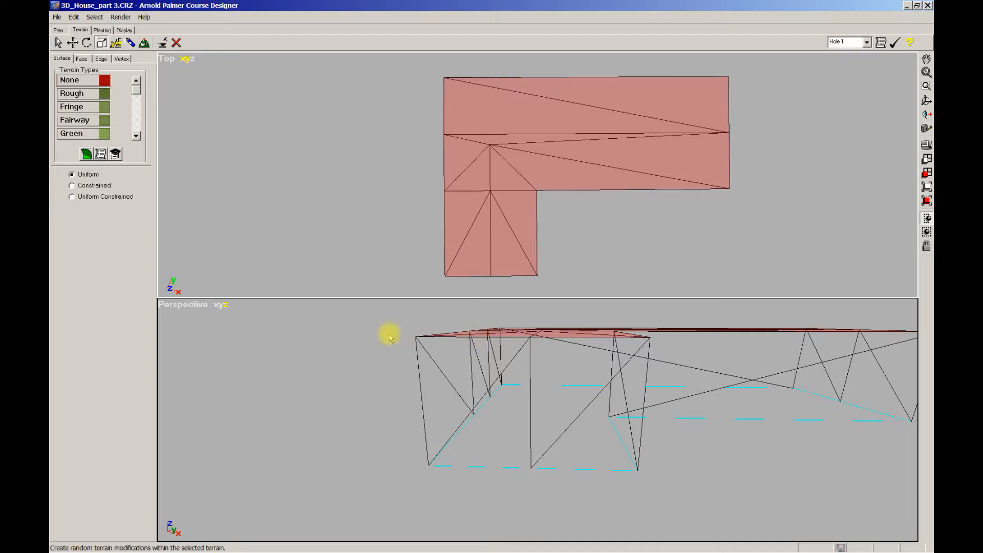
{"action": "left_click", "coordinate": [591, 177]}
{"action": "left_click_drag", "start_coordinate": [591, 178], "coordinate": [600, 179]}
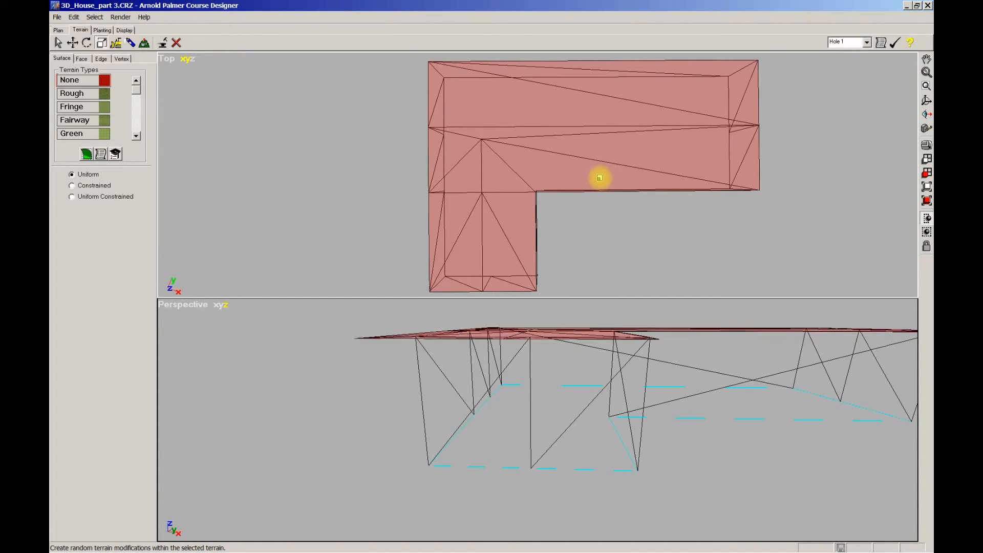
Examine the overhang around the walls in the perspective view and in the maximized top view
{"action": "middle_click_drag", "start_coordinate": [524, 357], "coordinate": [582, 349]}
{"action": "scroll", "coordinate": [612, 354], "scroll_direction": "down", "scroll_amount": 2}
{"action": "middle_click_drag", "start_coordinate": [613, 354], "coordinate": [590, 364]}
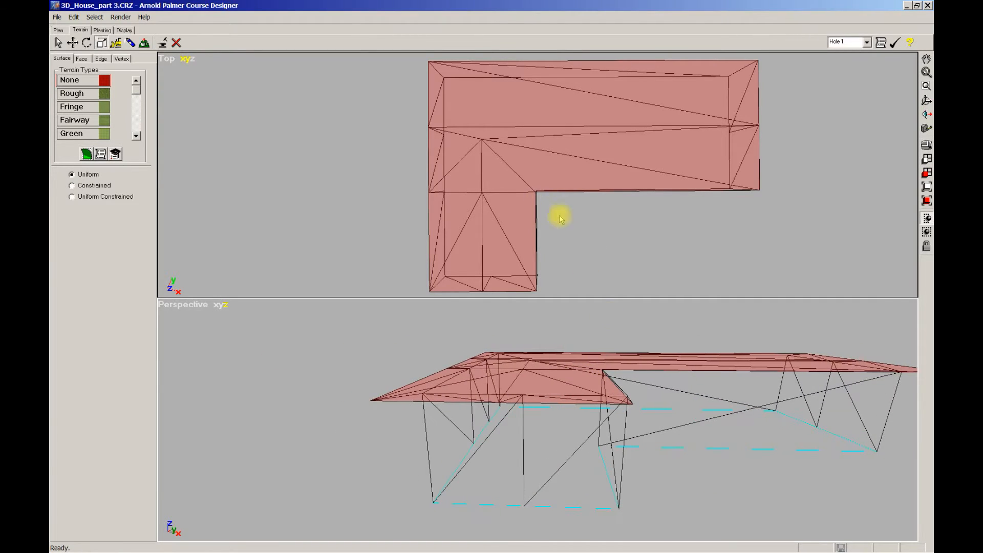
{"action": "scroll", "coordinate": [592, 226], "scroll_direction": "down", "scroll_amount": 1}
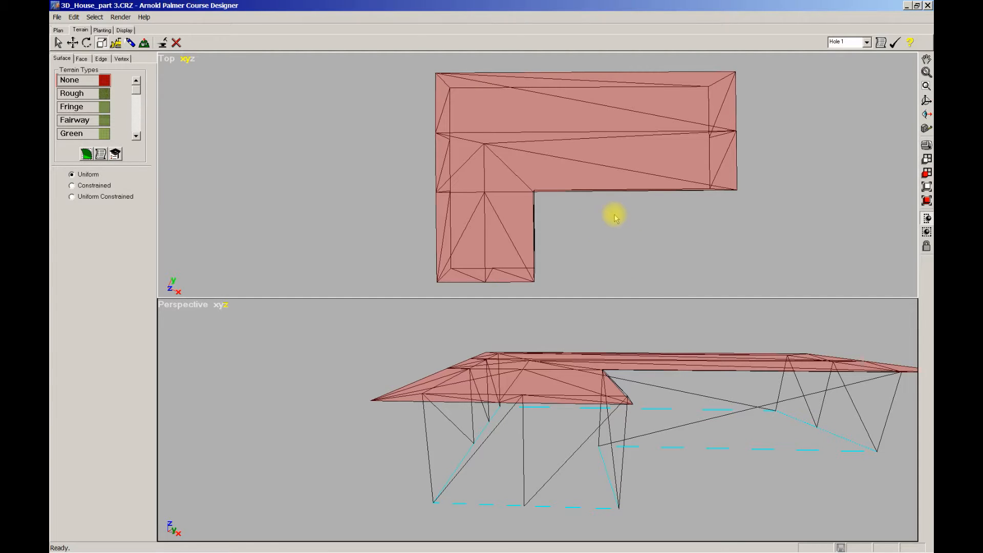
{"action": "key", "text": "w"}
{"action": "scroll", "coordinate": [621, 241], "scroll_direction": "down", "scroll_amount": 2}
{"action": "right_click_drag", "start_coordinate": [634, 388], "coordinate": [584, 360]}
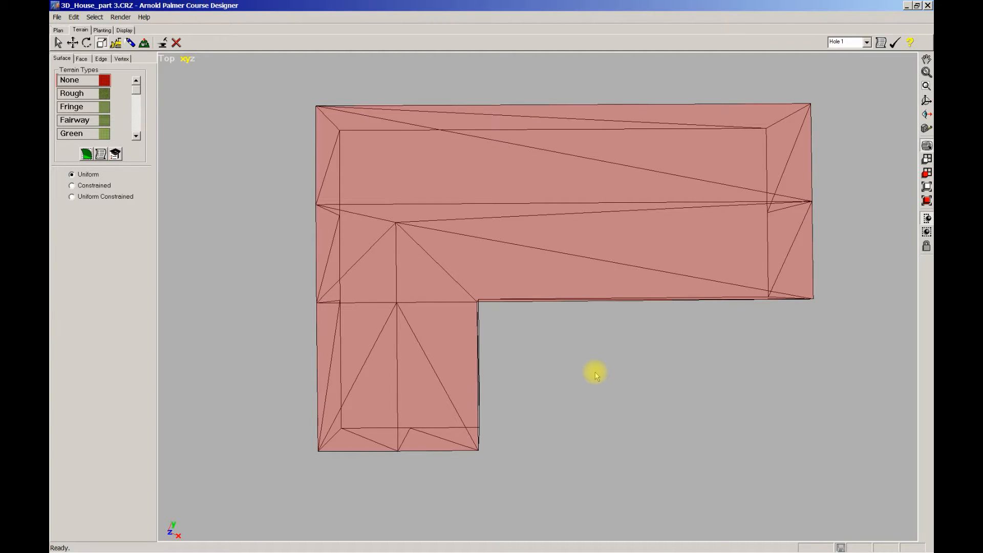
{"action": "left_click", "coordinate": [701, 392]}
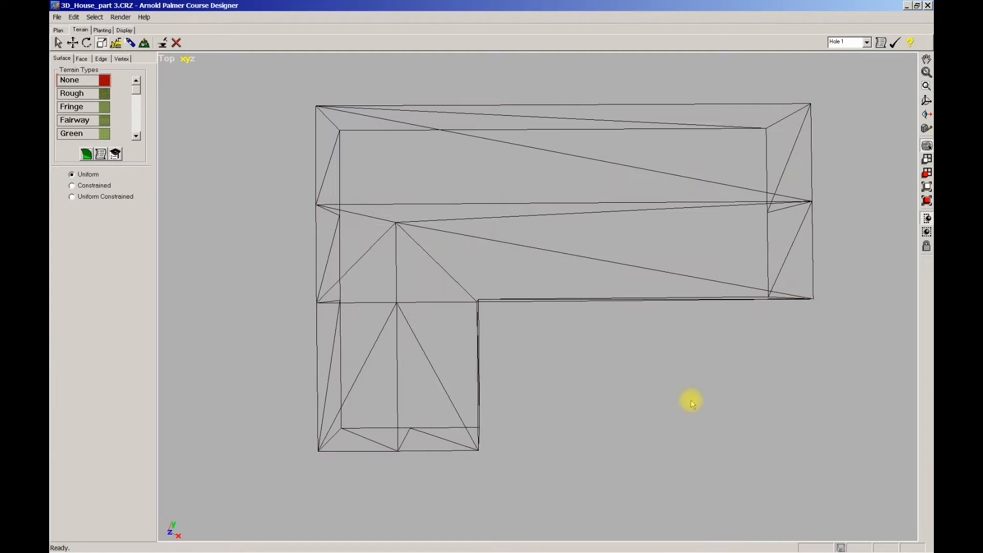
{"action": "right_click_drag", "start_coordinate": [631, 378], "coordinate": [657, 333]}
{"action": "scroll", "coordinate": [661, 359], "scroll_direction": "down", "scroll_amount": 1}
{"action": "scroll", "coordinate": [652, 332], "scroll_direction": "up", "scroll_amount": 2}
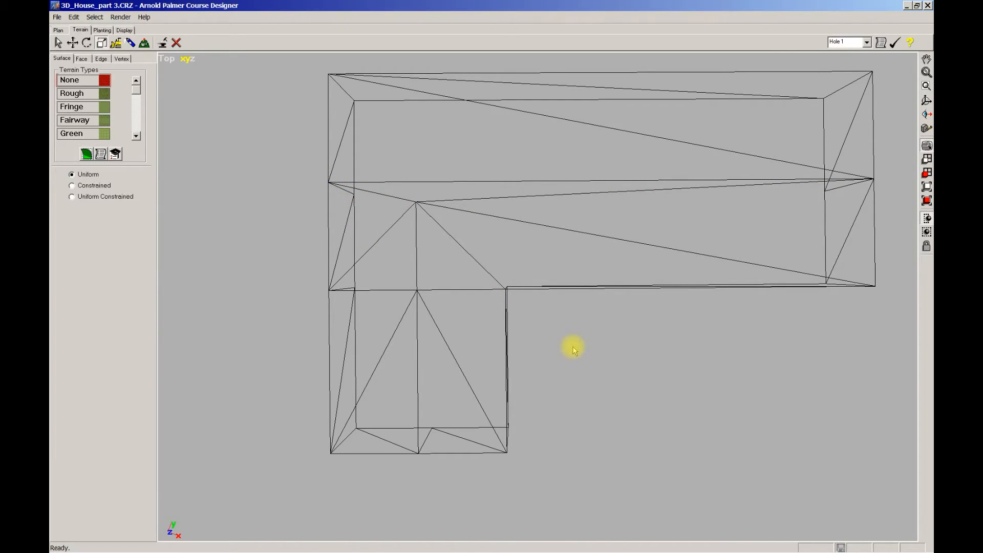
{"action": "middle_click_drag", "start_coordinate": [575, 362], "coordinate": [573, 363]}
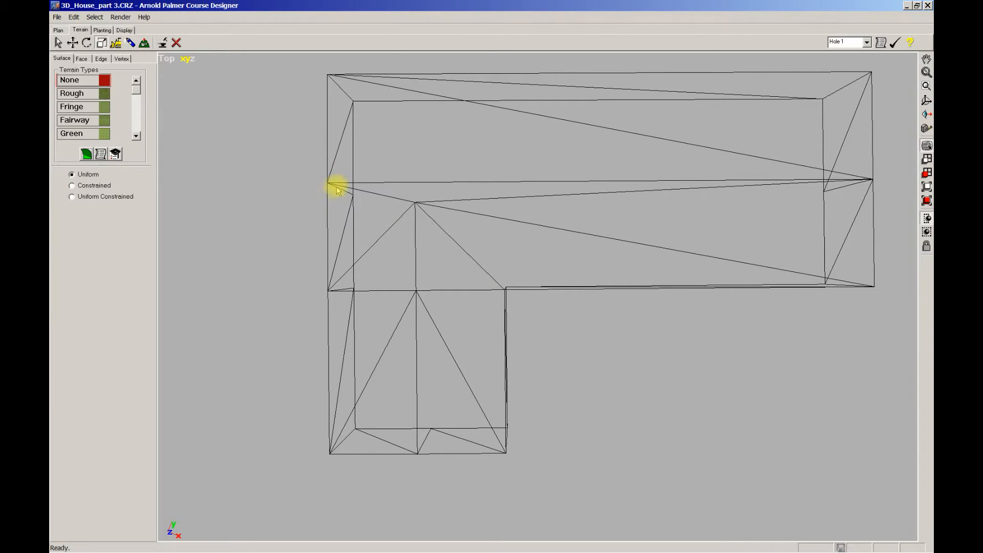
{"action": "middle_click_drag", "start_coordinate": [271, 185], "coordinate": [269, 177]}
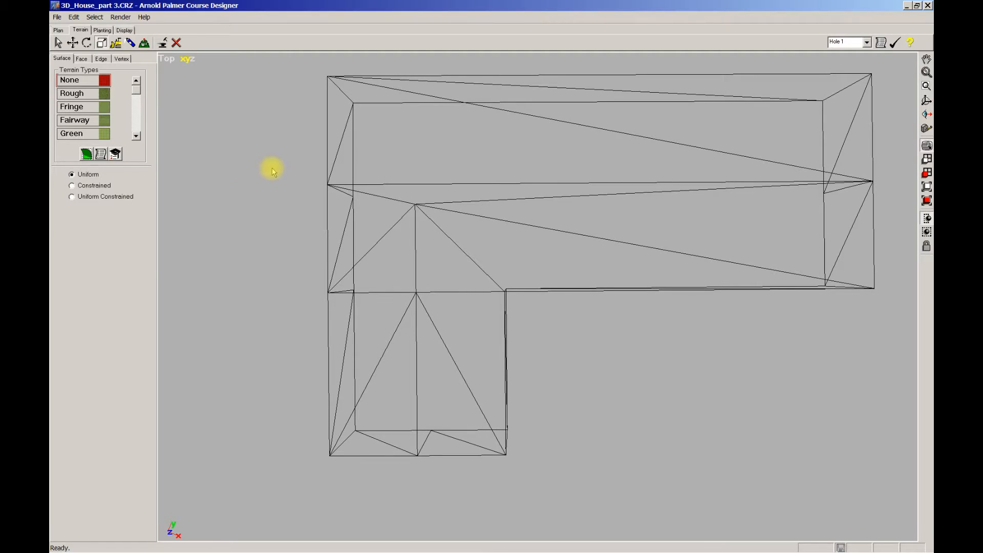
Reselect the roof faces and move them in plan so the overhang also extends past the L's inner corner
{"action": "key", "text": "ctrl+a"}
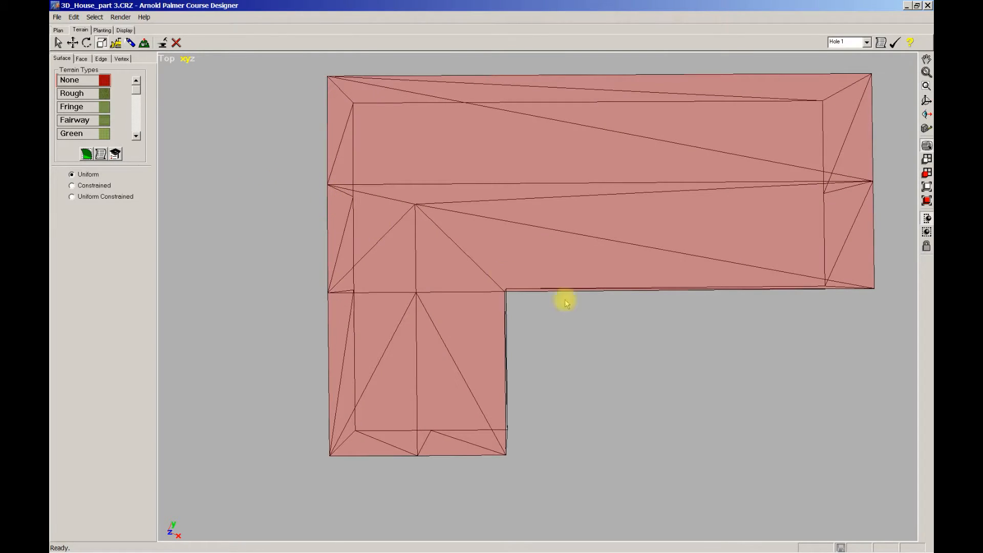
{"action": "middle_click_drag", "start_coordinate": [566, 347], "coordinate": [561, 332]}
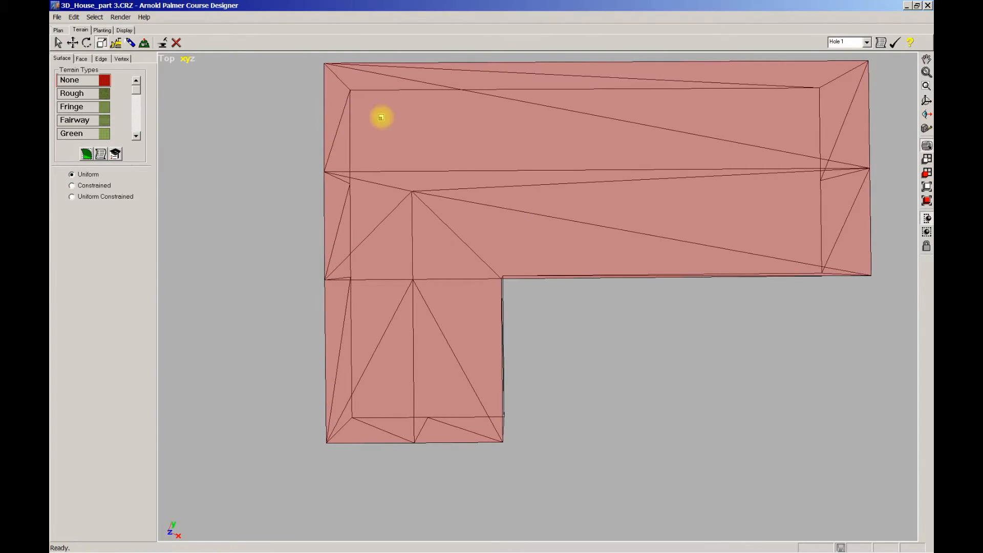
{"action": "left_click", "coordinate": [86, 43]}
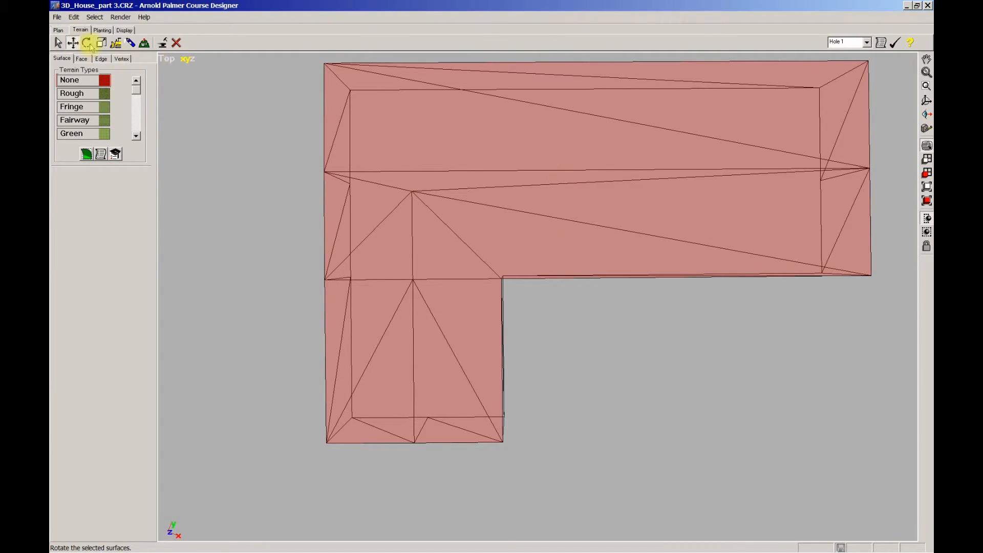
{"action": "left_click", "coordinate": [82, 59]}
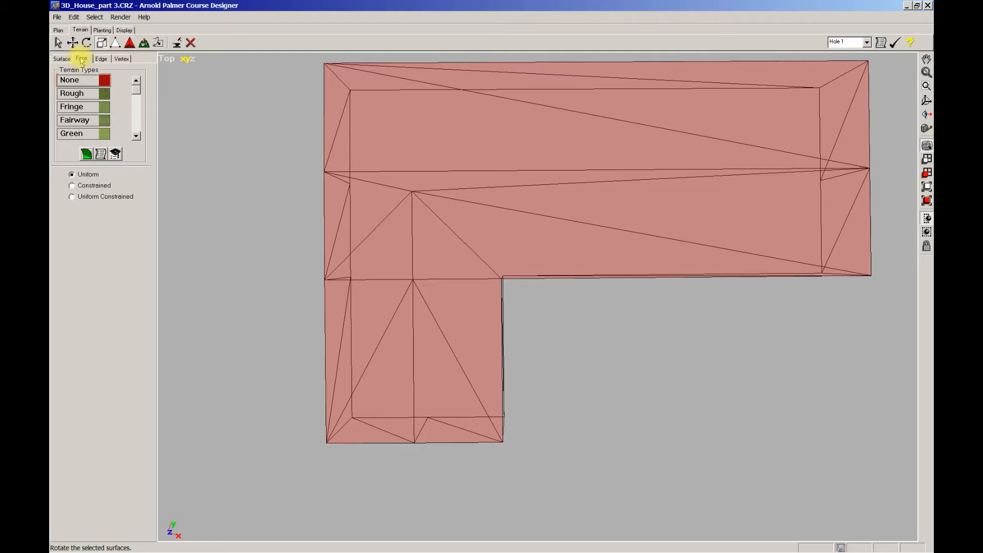
{"action": "left_click", "coordinate": [73, 42]}
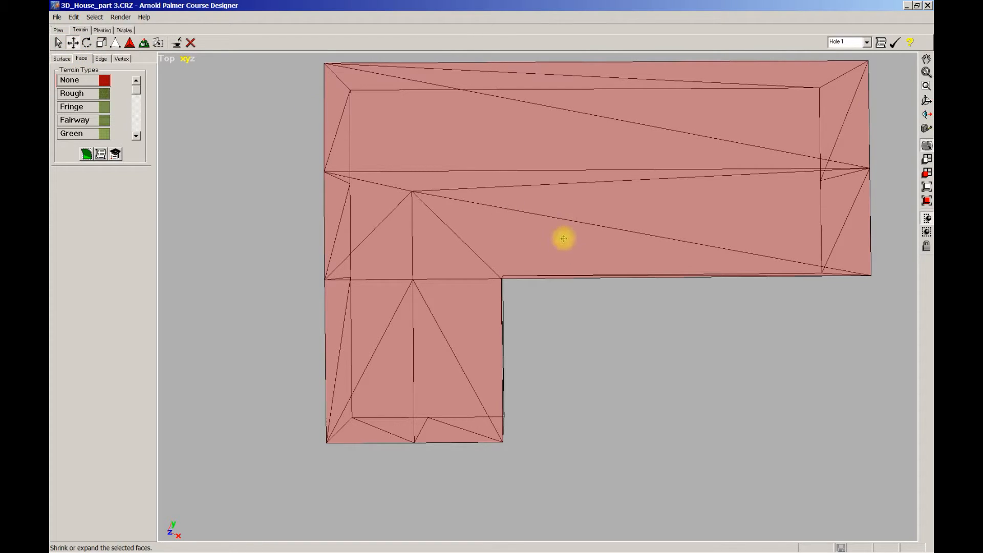
{"action": "mouse_move", "coordinate": [547, 197]}
{"action": "left_mouse_down"}
{"action": "mouse_move", "coordinate": [565, 199]}
{"action": "mouse_move", "coordinate": [558, 202]}
{"action": "left_mouse_up"}
Nudge the roof faces toward the short wing's end to align their mid vertex with the wall vertex on the outer side edge
{"action": "right_click_drag", "start_coordinate": [360, 192], "coordinate": [476, 246]}
{"action": "scroll", "coordinate": [442, 240], "scroll_direction": "up", "scroll_amount": 9}
{"action": "right_click_drag", "start_coordinate": [370, 200], "coordinate": [454, 314]}
{"action": "scroll", "coordinate": [452, 253], "scroll_direction": "up", "scroll_amount": 1}
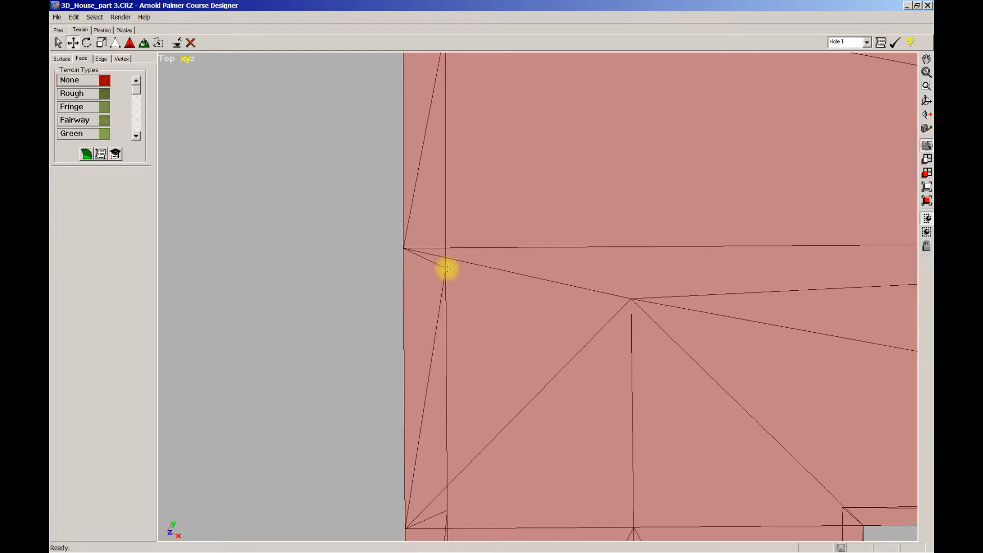
{"action": "right_click_drag", "start_coordinate": [608, 268], "coordinate": [459, 308]}
{"action": "scroll", "coordinate": [666, 305], "scroll_direction": "down", "scroll_amount": 1}
{"action": "scroll", "coordinate": [796, 274], "scroll_direction": "up", "scroll_amount": 2}
{"action": "scroll", "coordinate": [660, 287], "scroll_direction": "down", "scroll_amount": 2}
Nudge the roof faces sideways so their middle vertex lines up with the wall's middle vertex at the short wing's end
{"action": "right_click_drag", "start_coordinate": [542, 311], "coordinate": [719, 187]}
{"action": "scroll", "coordinate": [578, 287], "scroll_direction": "up", "scroll_amount": 1}
{"action": "right_click_drag", "start_coordinate": [503, 365], "coordinate": [536, 297]}
{"action": "scroll", "coordinate": [515, 305], "scroll_direction": "up", "scroll_amount": 1}
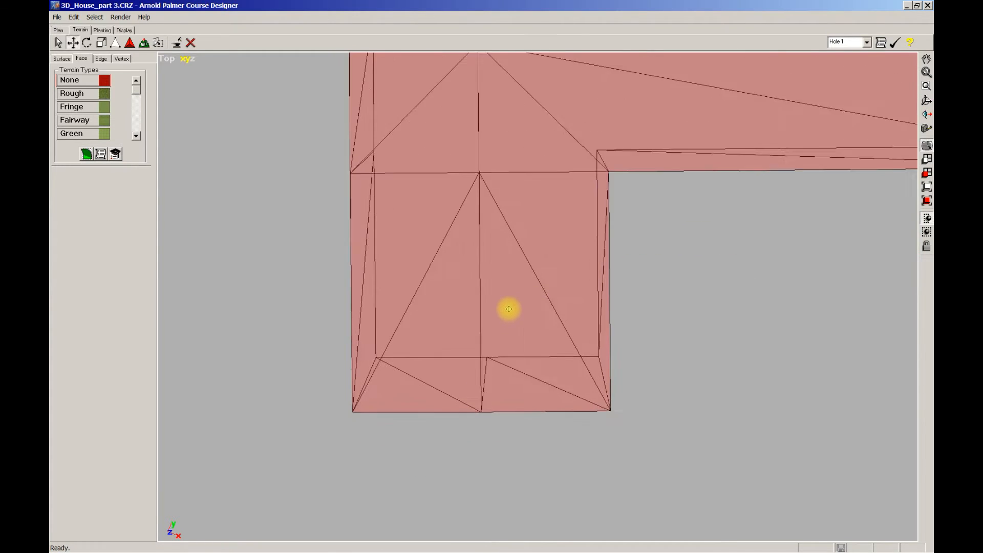
{"action": "scroll", "coordinate": [509, 309], "scroll_direction": "up", "scroll_amount": 1}
{"action": "scroll", "coordinate": [489, 410], "scroll_direction": "up", "scroll_amount": 1}
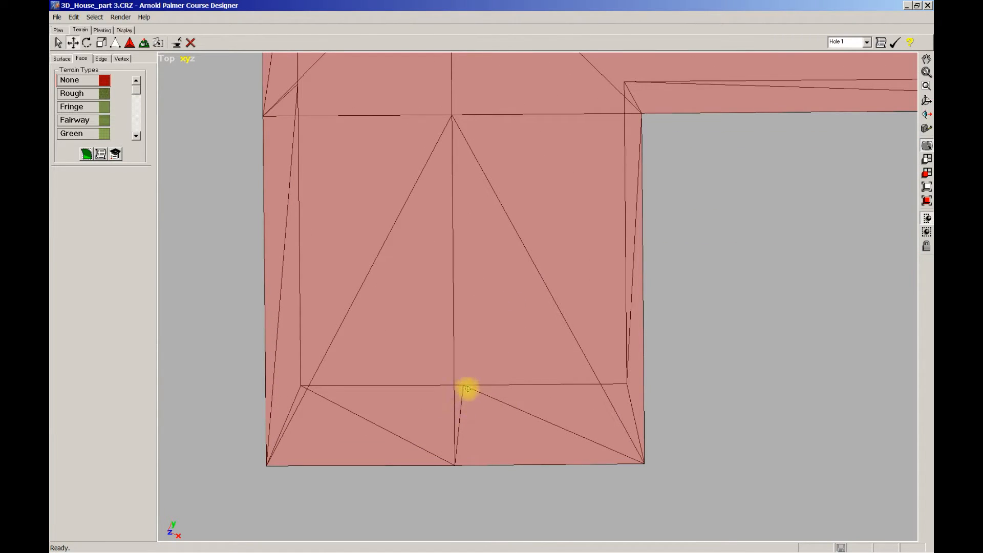
{"action": "right_click_drag", "start_coordinate": [457, 365], "coordinate": [465, 365]}
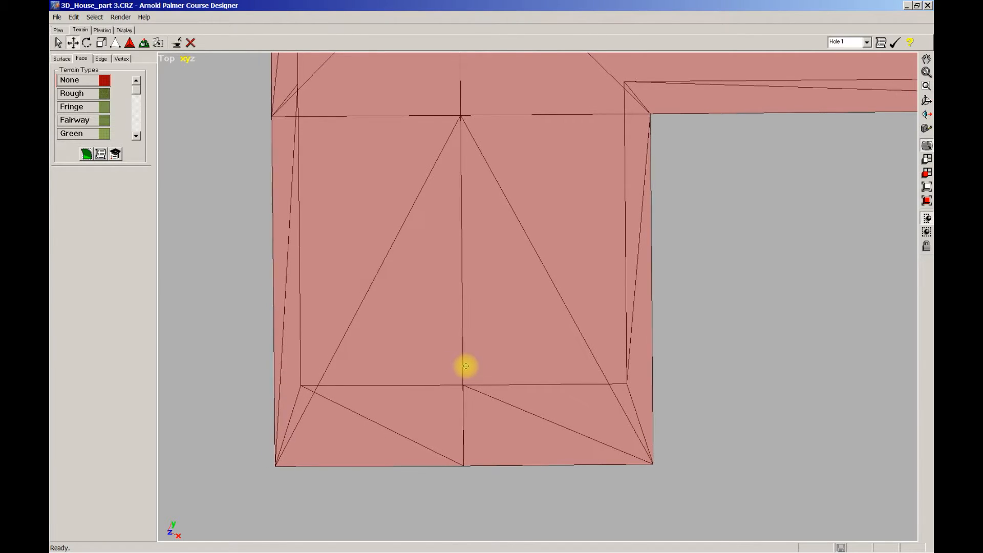
{"action": "scroll", "coordinate": [482, 220], "scroll_direction": "down", "scroll_amount": 1}
{"action": "right_click_drag", "start_coordinate": [482, 220], "coordinate": [481, 391]}
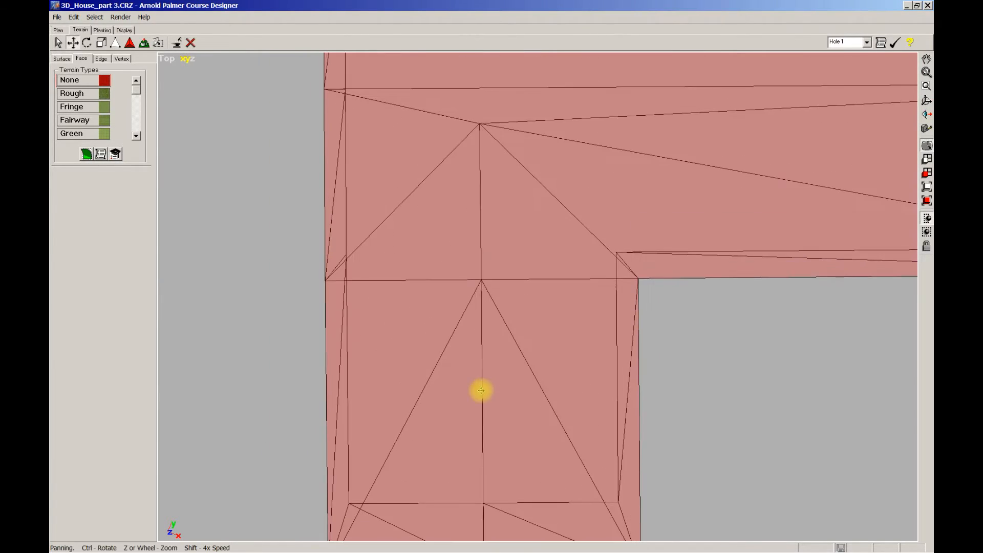
Examine the roof overhang along the outer side edge and around the L's inner corner in the top view
{"action": "right_click_drag", "start_coordinate": [482, 211], "coordinate": [483, 356]}
{"action": "scroll", "coordinate": [474, 292], "scroll_direction": "down", "scroll_amount": 1}
{"action": "right_click_drag", "start_coordinate": [457, 315], "coordinate": [455, 425]}
{"action": "scroll", "coordinate": [461, 293], "scroll_direction": "down", "scroll_amount": 2}
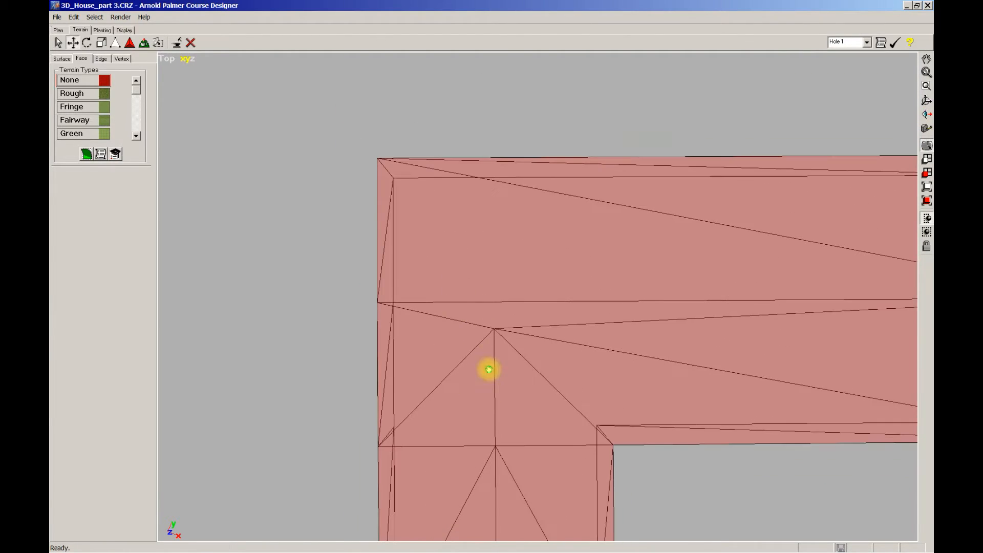
{"action": "right_click_drag", "start_coordinate": [489, 369], "coordinate": [432, 224]}
{"action": "scroll", "coordinate": [487, 288], "scroll_direction": "down", "scroll_amount": 1}
{"action": "right_click_drag", "start_coordinate": [487, 288], "coordinate": [467, 256]}
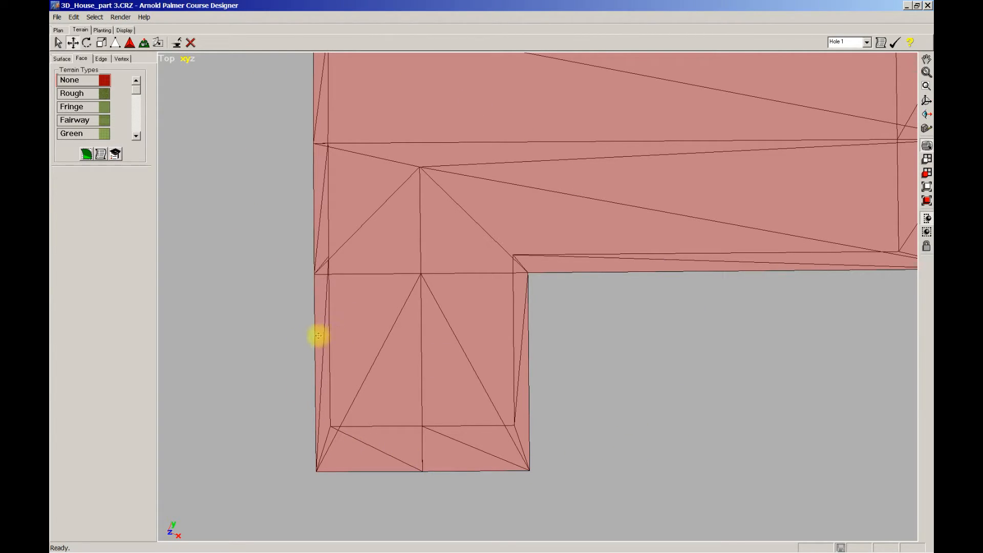
Measure the overhang width between the roof edge and the wall on the outer side of the short wing
{"action": "middle_click_drag", "start_coordinate": [287, 355], "coordinate": [402, 254]}
{"action": "scroll", "coordinate": [355, 278], "scroll_direction": "up", "scroll_amount": 3}
{"action": "scroll", "coordinate": [397, 275], "scroll_direction": "up", "scroll_amount": 1}
{"action": "scroll", "coordinate": [391, 268], "scroll_direction": "up", "scroll_amount": 1}
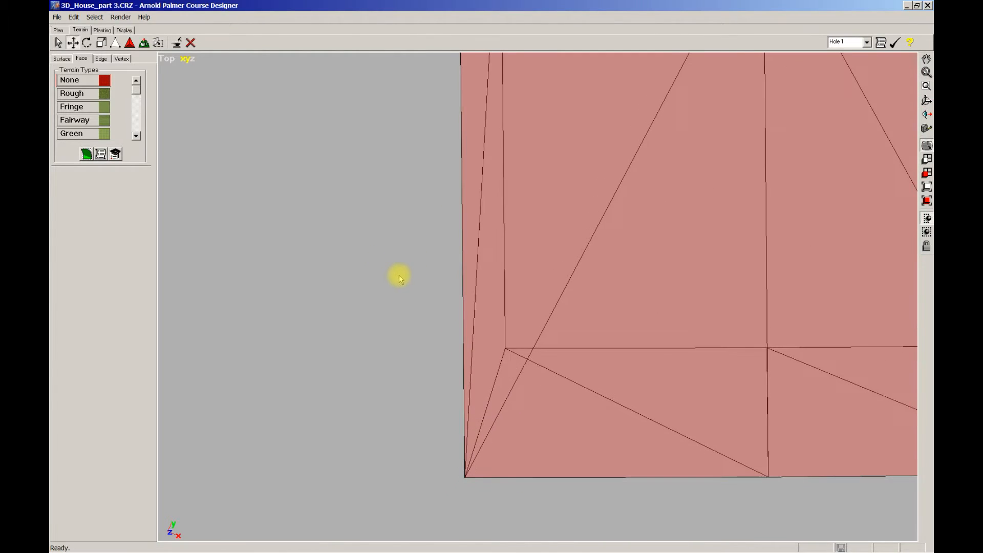
{"action": "scroll", "coordinate": [399, 269], "scroll_direction": "up", "scroll_amount": 4}
{"action": "scroll", "coordinate": [386, 308], "scroll_direction": "down", "scroll_amount": 1}
{"action": "middle_click_drag", "start_coordinate": [391, 295], "coordinate": [362, 250]}
{"action": "scroll", "coordinate": [388, 258], "scroll_direction": "up", "scroll_amount": 2}
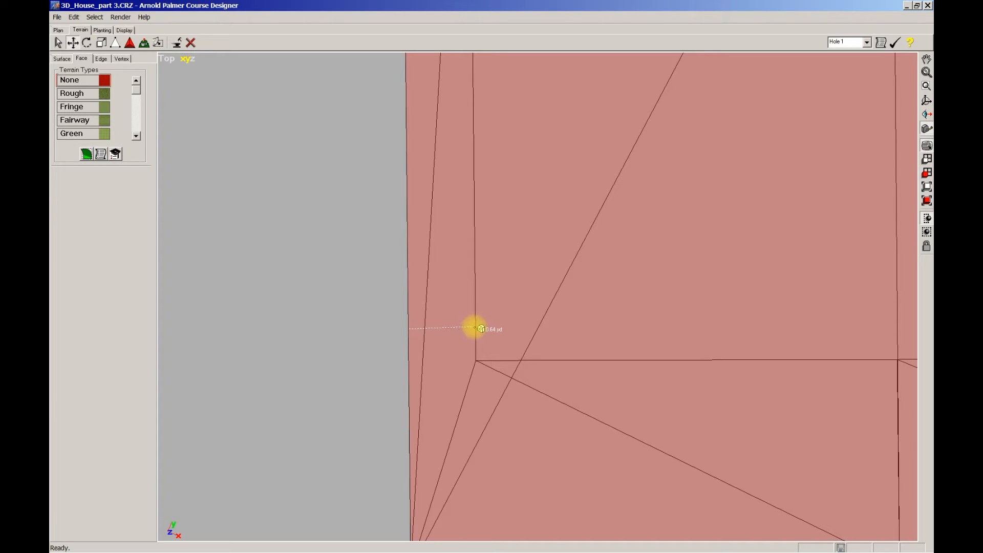
{"action": "scroll", "coordinate": [482, 329], "scroll_direction": "down", "scroll_amount": 5}
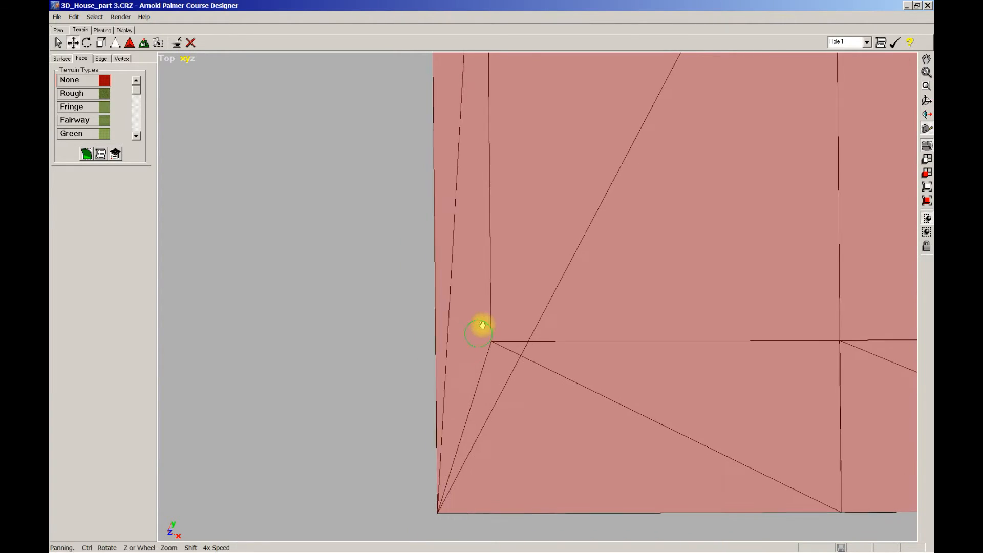
{"action": "scroll", "coordinate": [443, 243], "scroll_direction": "down", "scroll_amount": 4}
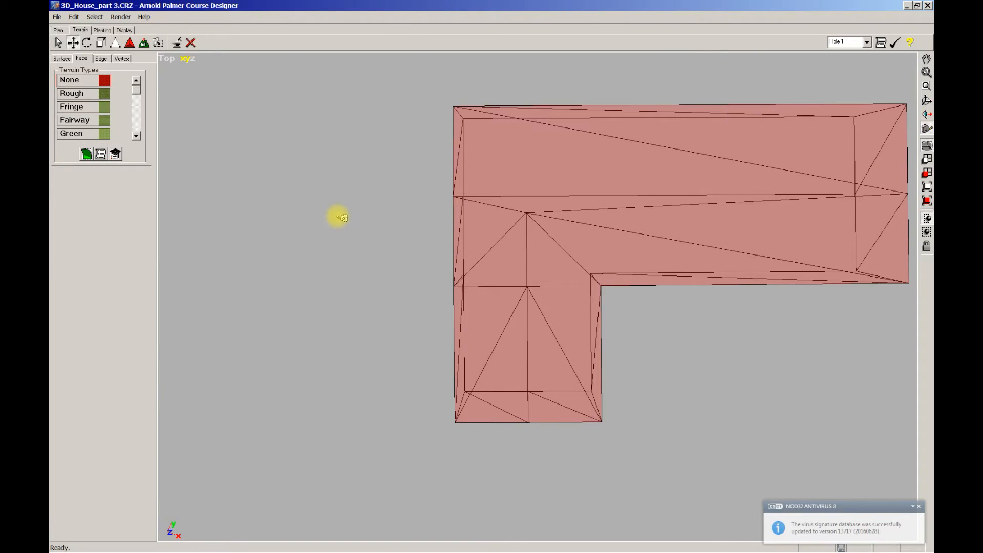
In vertex editing, select the four roof vertices along the outer side edge and move them inward, leaving an overhang of about 0.51 yd
{"action": "left_click", "coordinate": [123, 59]}
{"action": "left_click_drag", "start_coordinate": [432, 86], "coordinate": [458, 461]}
{"action": "scroll", "coordinate": [431, 297], "scroll_direction": "up", "scroll_amount": 2}
{"action": "scroll", "coordinate": [431, 297], "scroll_direction": "up", "scroll_amount": 6}
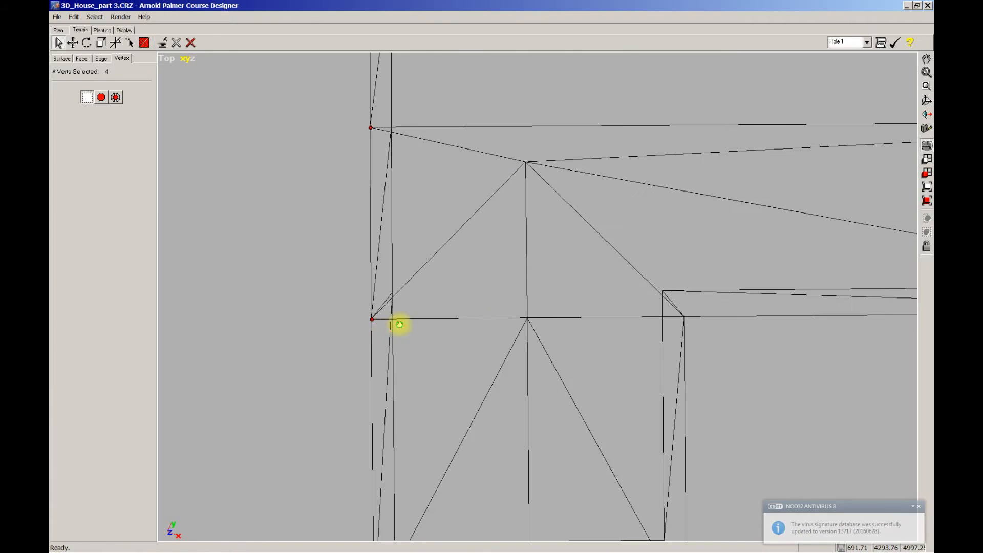
{"action": "scroll", "coordinate": [577, 358], "scroll_direction": "up", "scroll_amount": 4}
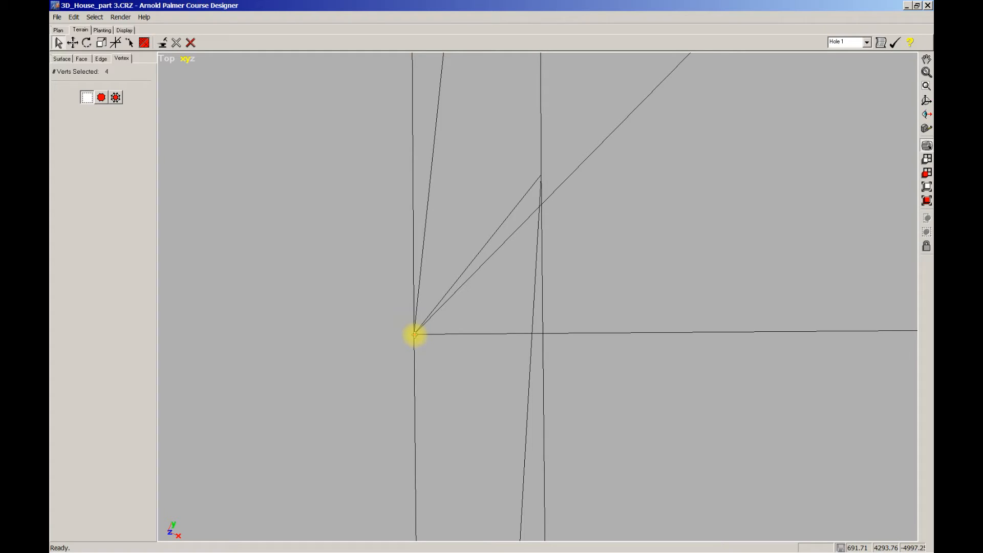
{"action": "left_click", "coordinate": [400, 321]}
{"action": "left_click", "coordinate": [72, 43]}
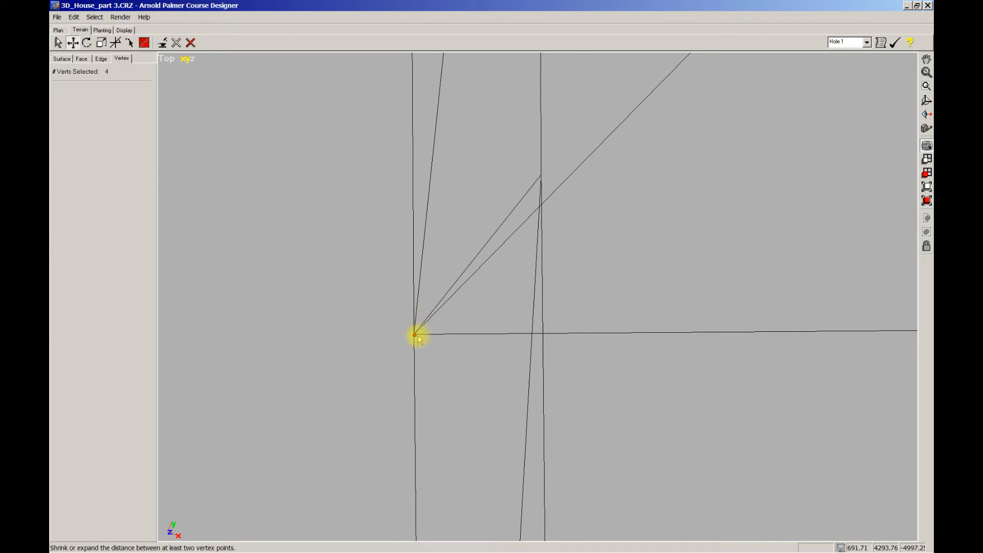
{"action": "left_click", "coordinate": [443, 338]}
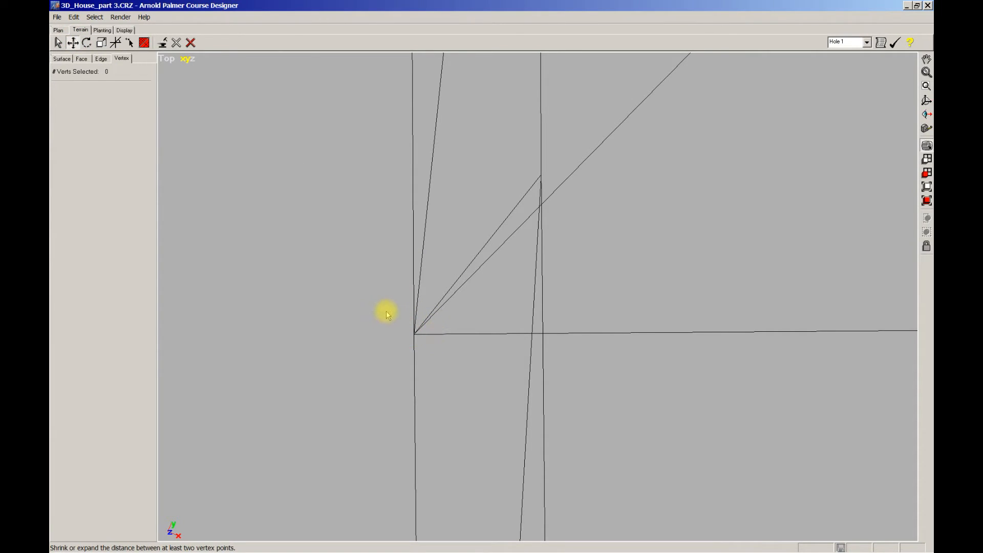
{"action": "left_click", "coordinate": [397, 320]}
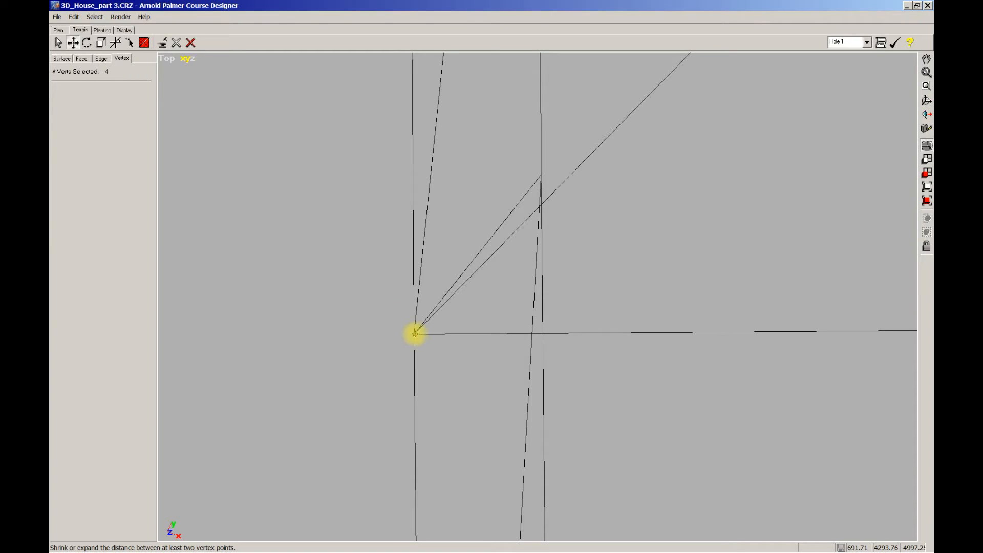
{"action": "left_click_drag", "start_coordinate": [413, 335], "coordinate": [546, 339]}
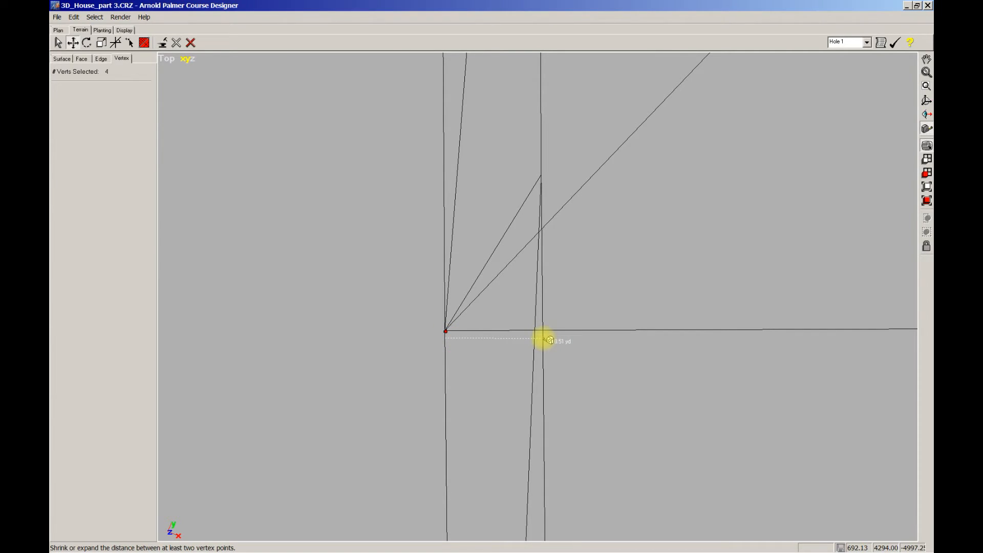
Select the four roof vertices in line with the L's inner corner and move them toward the wall, leaving an overhang of about 0.52 yd
{"action": "scroll", "coordinate": [554, 287], "scroll_direction": "down", "scroll_amount": 7}
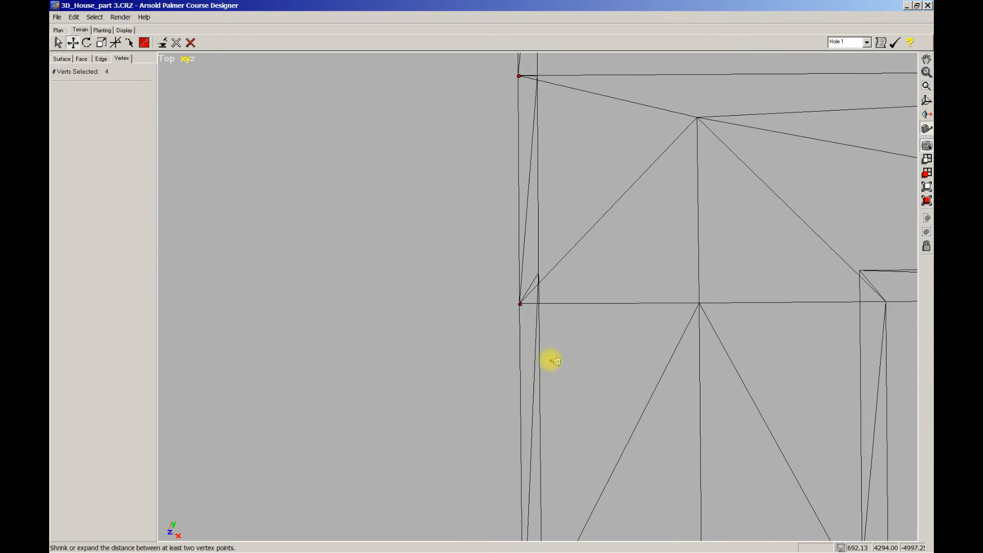
{"action": "right_click_drag", "start_coordinate": [544, 353], "coordinate": [366, 329]}
{"action": "scroll", "coordinate": [542, 373], "scroll_direction": "down", "scroll_amount": 3}
{"action": "scroll", "coordinate": [614, 350], "scroll_direction": "down", "scroll_amount": 2}
{"action": "right_click_drag", "start_coordinate": [618, 351], "coordinate": [527, 320]}
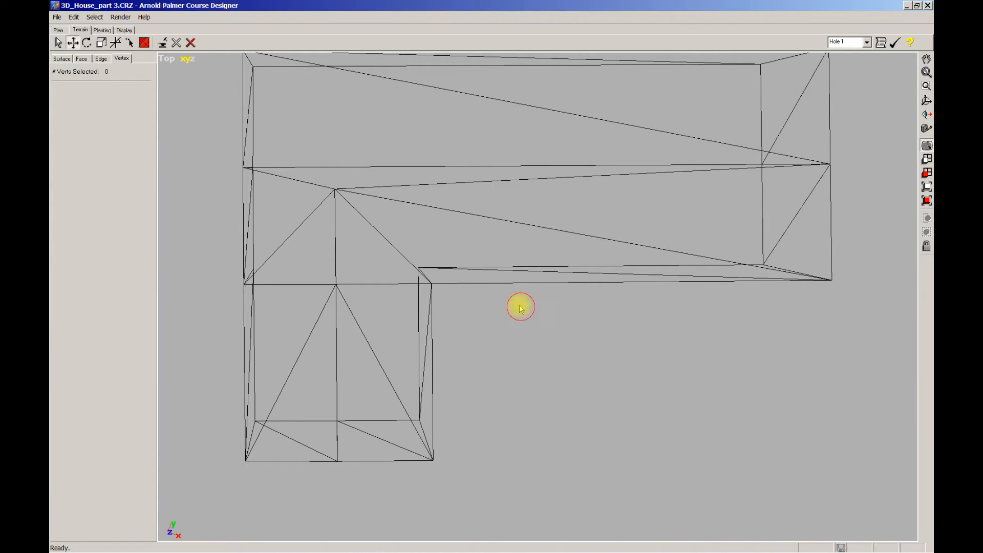
{"action": "left_click_drag", "start_coordinate": [226, 275], "coordinate": [869, 309]}
{"action": "scroll", "coordinate": [512, 309], "scroll_direction": "up", "scroll_amount": 5}
{"action": "scroll", "coordinate": [539, 309], "scroll_direction": "up", "scroll_amount": 4}
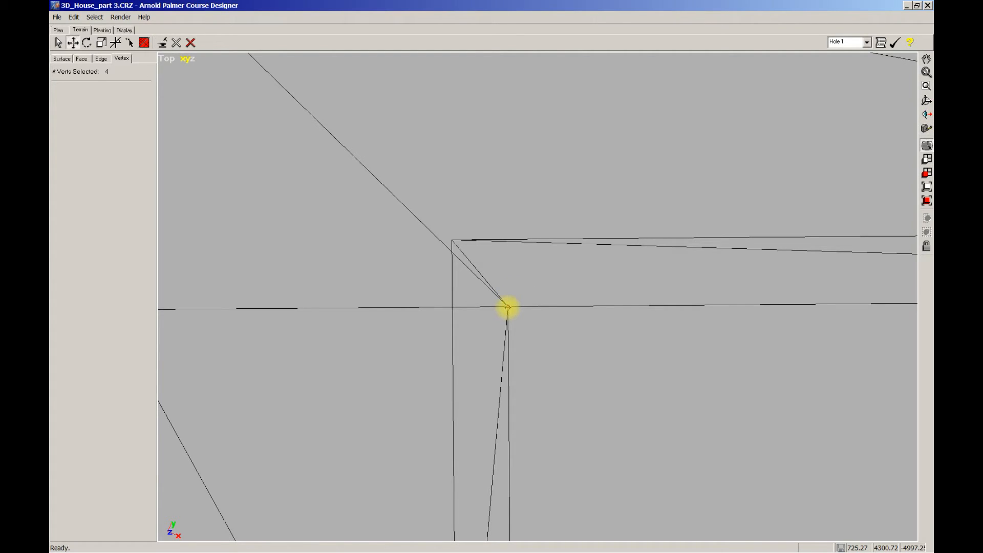
{"action": "left_click_drag", "start_coordinate": [507, 307], "coordinate": [508, 283]}
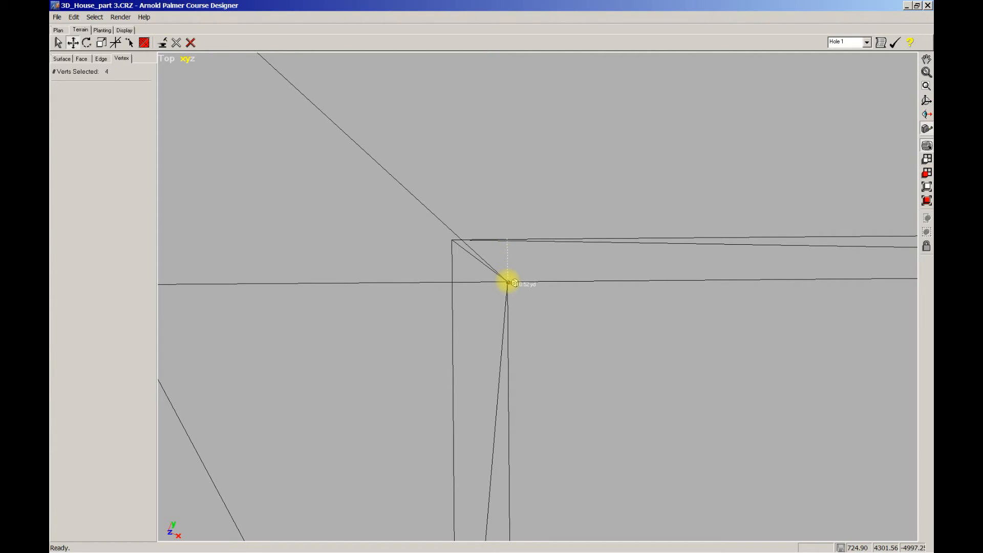
Select the three roof vertices at the long wing's end and move them inward, leaving an overhang of about 0.66 yd
{"action": "scroll", "coordinate": [517, 306], "scroll_direction": "down", "scroll_amount": 9}
{"action": "middle_click_drag", "start_coordinate": [434, 332], "coordinate": [531, 317]}
{"action": "scroll", "coordinate": [562, 328], "scroll_direction": "down", "scroll_amount": 1}
{"action": "scroll", "coordinate": [562, 332], "scroll_direction": "down", "scroll_amount": 1}
{"action": "scroll", "coordinate": [531, 315], "scroll_direction": "down", "scroll_amount": 3}
{"action": "middle_click_drag", "start_coordinate": [676, 332], "coordinate": [426, 331]}
{"action": "middle_click_drag", "start_coordinate": [551, 305], "coordinate": [529, 406]}
{"action": "scroll", "coordinate": [576, 378], "scroll_direction": "down", "scroll_amount": 1}
{"action": "scroll", "coordinate": [577, 380], "scroll_direction": "down", "scroll_amount": 1}
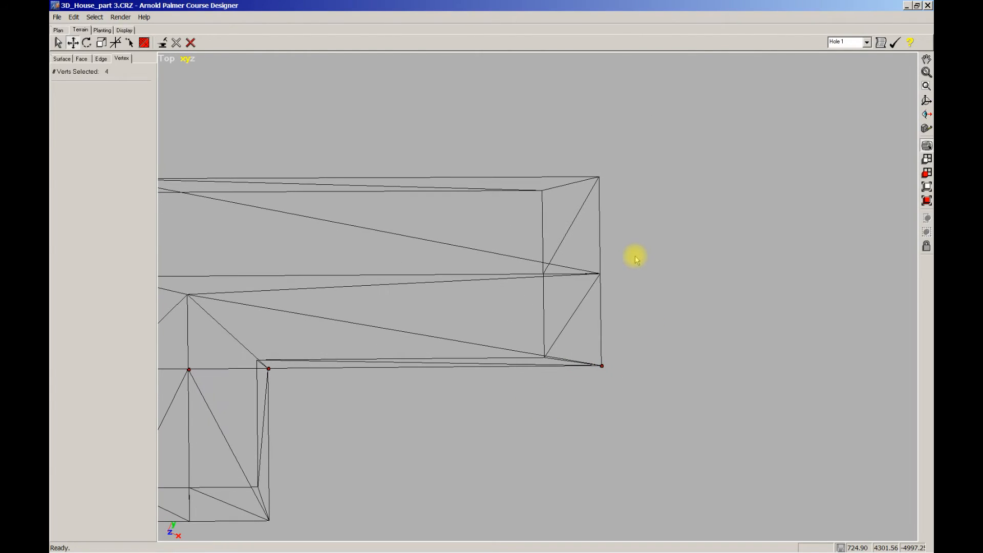
{"action": "left_click_drag", "start_coordinate": [570, 126], "coordinate": [644, 407]}
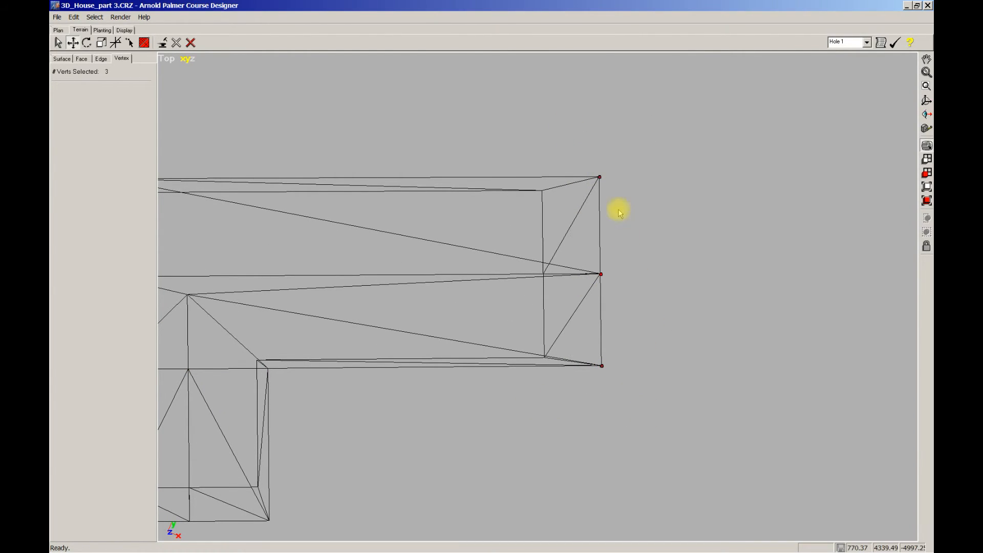
{"action": "left_click_drag", "start_coordinate": [599, 274], "coordinate": [554, 275]}
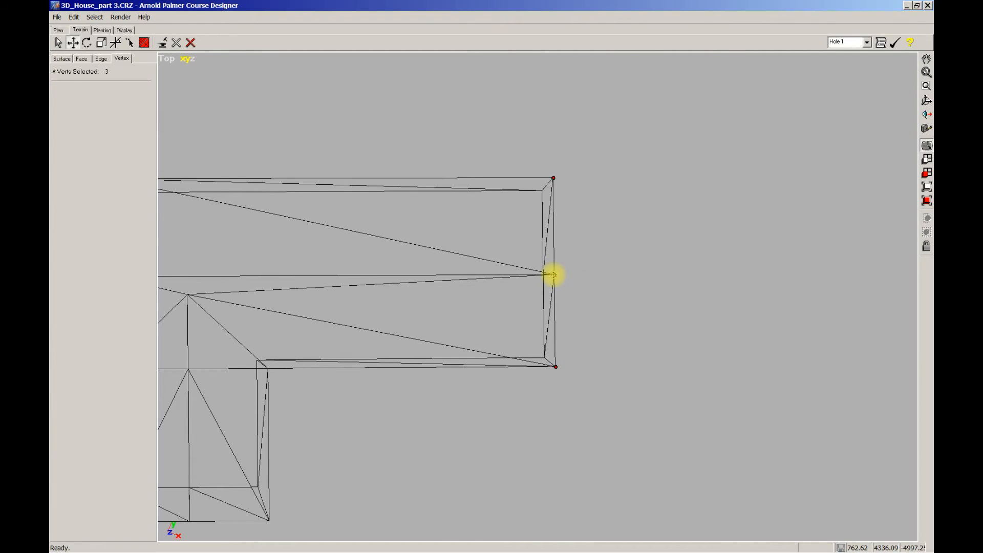
{"action": "scroll", "coordinate": [558, 282], "scroll_direction": "up", "scroll_amount": 4}
{"action": "scroll", "coordinate": [562, 295], "scroll_direction": "up", "scroll_amount": 5}
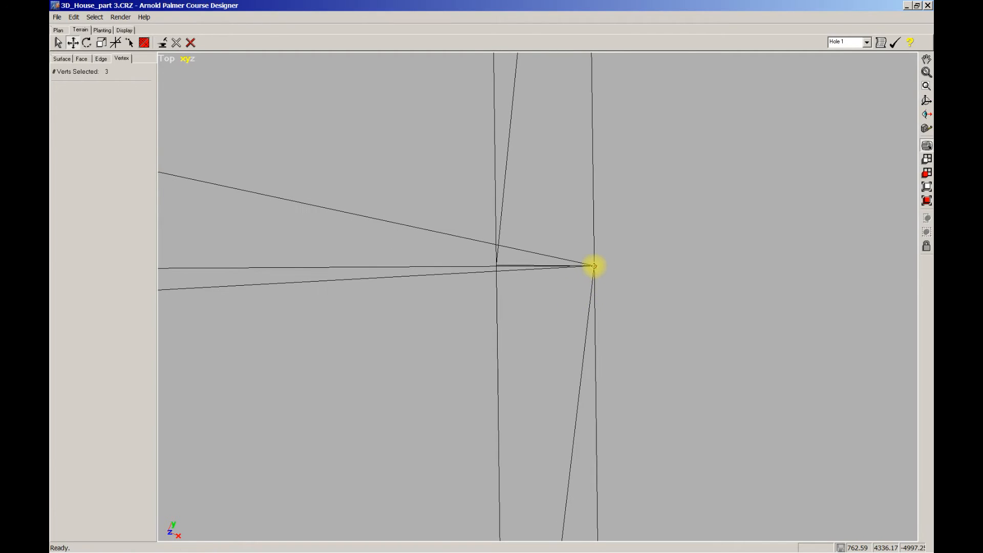
{"action": "left_click_drag", "start_coordinate": [594, 265], "coordinate": [593, 264]}
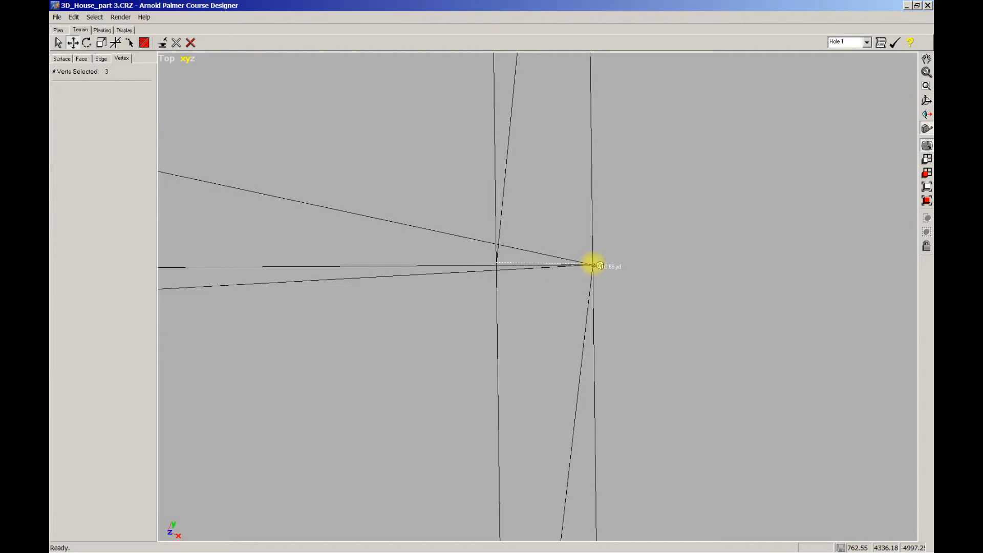
Nudge the three vertices at the long wing's end further inward, keeping the middle one level with the wall's middle vertex, and remeasure the overhang
{"action": "left_click_drag", "start_coordinate": [592, 265], "coordinate": [579, 265]}
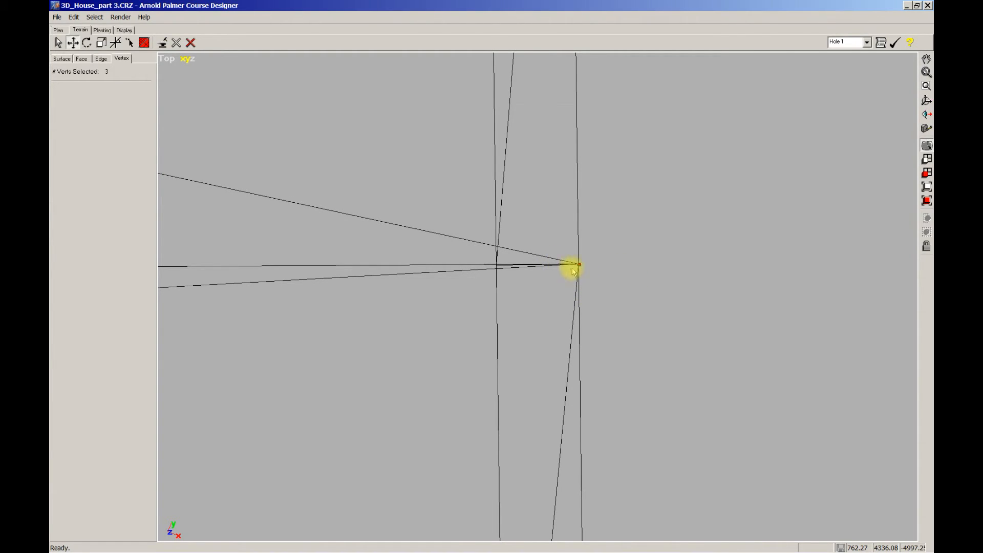
{"action": "left_click_drag", "start_coordinate": [579, 263], "coordinate": [579, 265]}
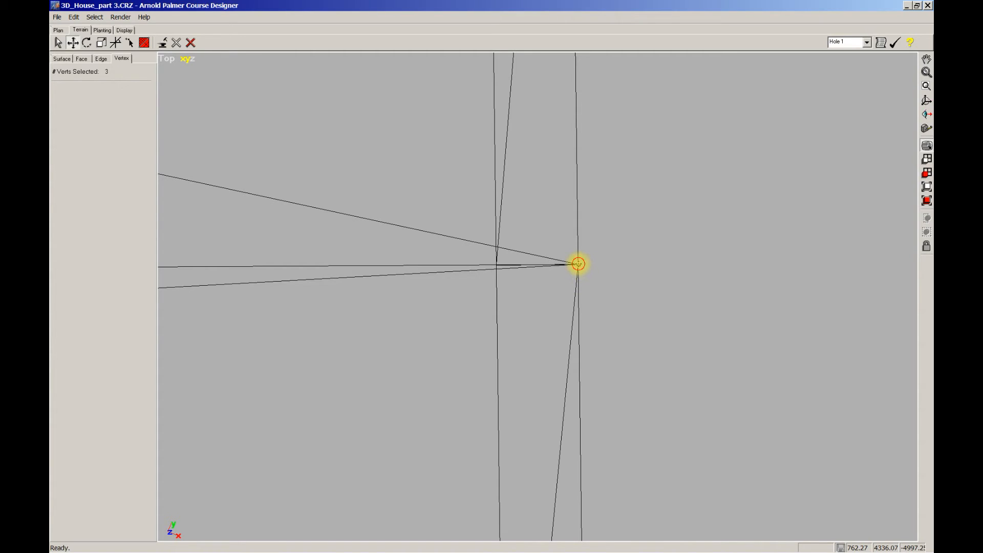
{"action": "left_click_drag", "start_coordinate": [577, 265], "coordinate": [577, 265]}
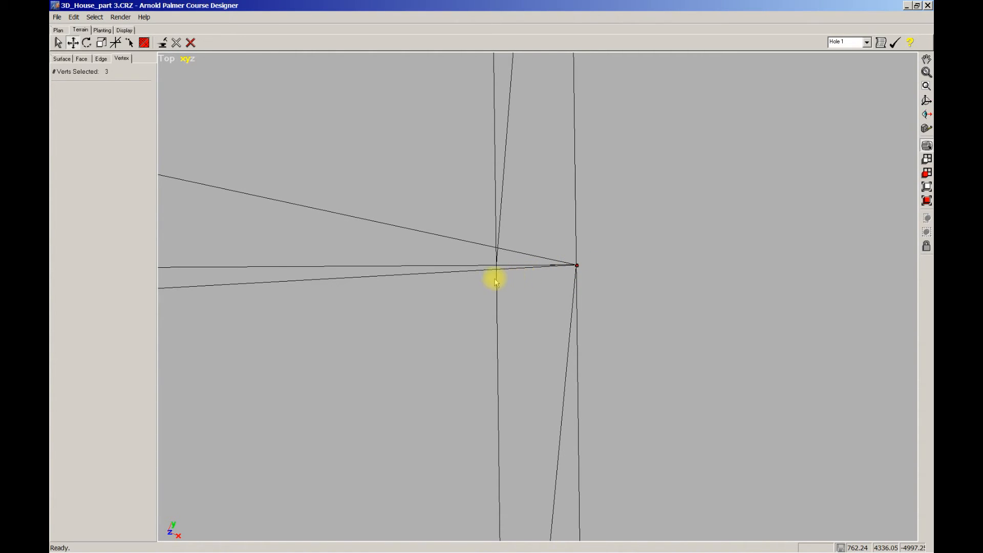
{"action": "left_click_drag", "start_coordinate": [497, 272], "coordinate": [564, 272]}
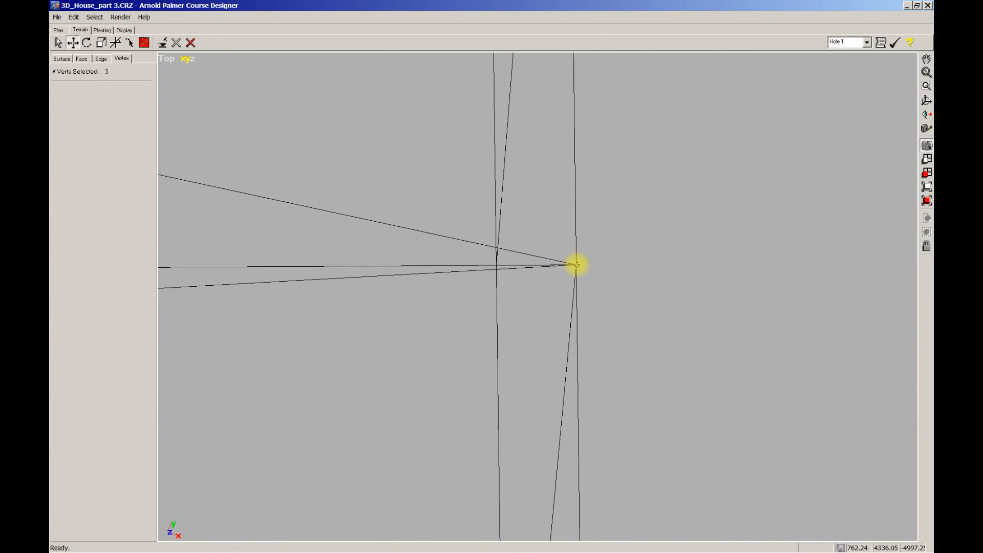
{"action": "middle_click_drag", "start_coordinate": [593, 151], "coordinate": [628, 312]}
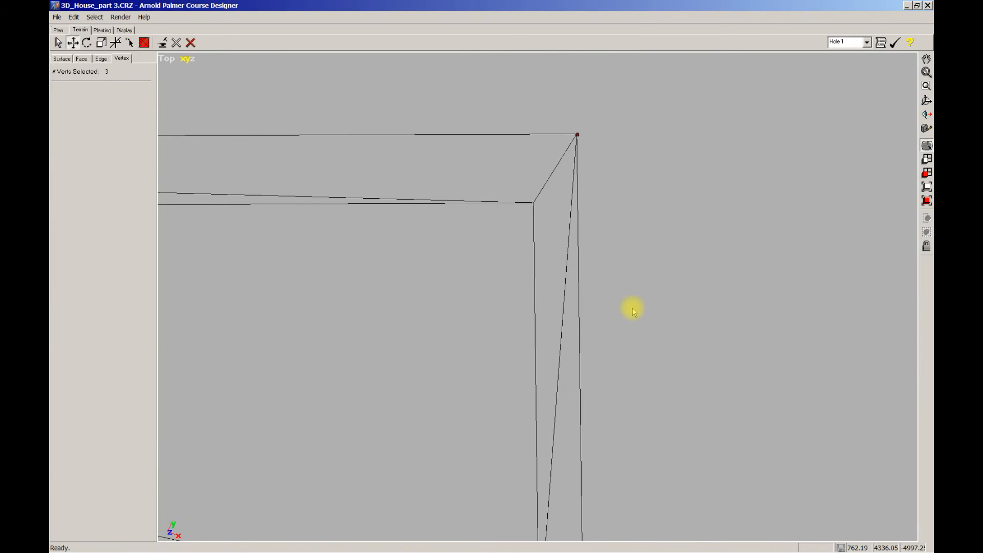
Select the two roof corner vertices of the long wing's outer edge and move them toward the wall to shorten that overhang
{"action": "scroll", "coordinate": [629, 234], "scroll_direction": "down", "scroll_amount": 5}
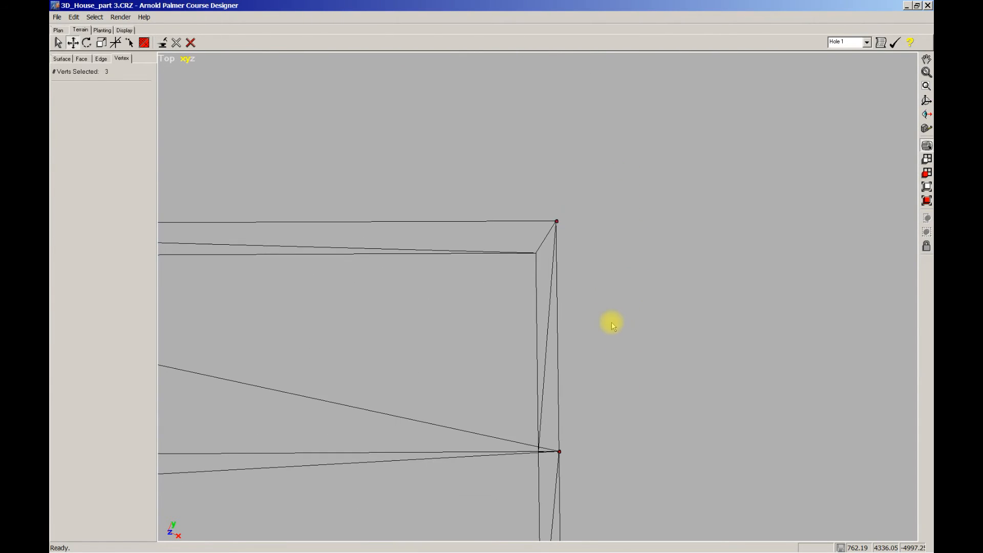
{"action": "middle_click_drag", "start_coordinate": [634, 284], "coordinate": [893, 210]}
{"action": "scroll", "coordinate": [459, 266], "scroll_direction": "down", "scroll_amount": 6}
{"action": "middle_click_drag", "start_coordinate": [430, 254], "coordinate": [516, 242]}
{"action": "left_click", "coordinate": [454, 293]}
{"action": "left_click_drag", "start_coordinate": [281, 115], "coordinate": [806, 217]}
{"action": "middle_click_drag", "start_coordinate": [546, 155], "coordinate": [552, 155]}
{"action": "middle_click_drag", "start_coordinate": [707, 182], "coordinate": [517, 191]}
{"action": "scroll", "coordinate": [522, 163], "scroll_direction": "up", "scroll_amount": 2}
{"action": "scroll", "coordinate": [517, 191], "scroll_direction": "up", "scroll_amount": 3}
{"action": "scroll", "coordinate": [568, 106], "scroll_direction": "up", "scroll_amount": 1}
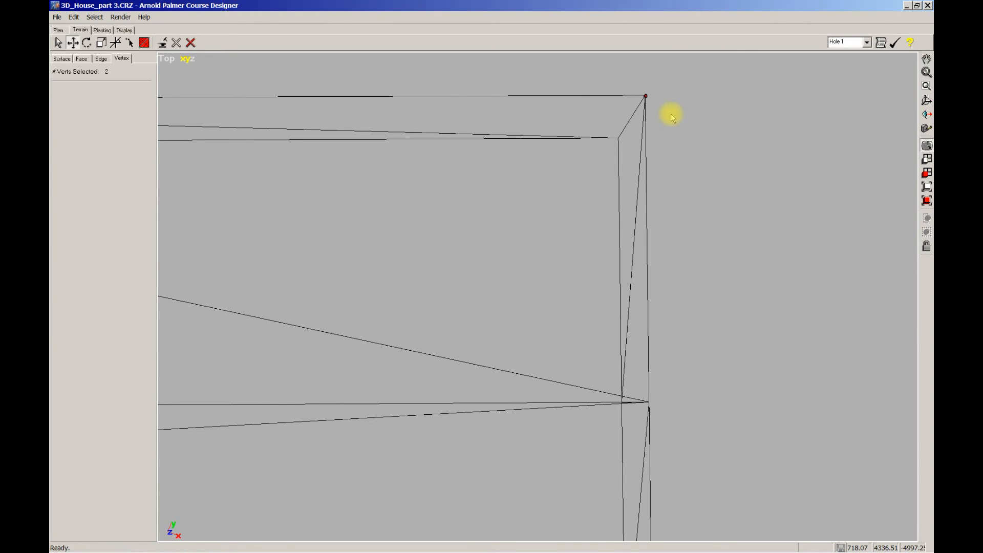
{"action": "left_click_drag", "start_coordinate": [645, 95], "coordinate": [643, 115]}
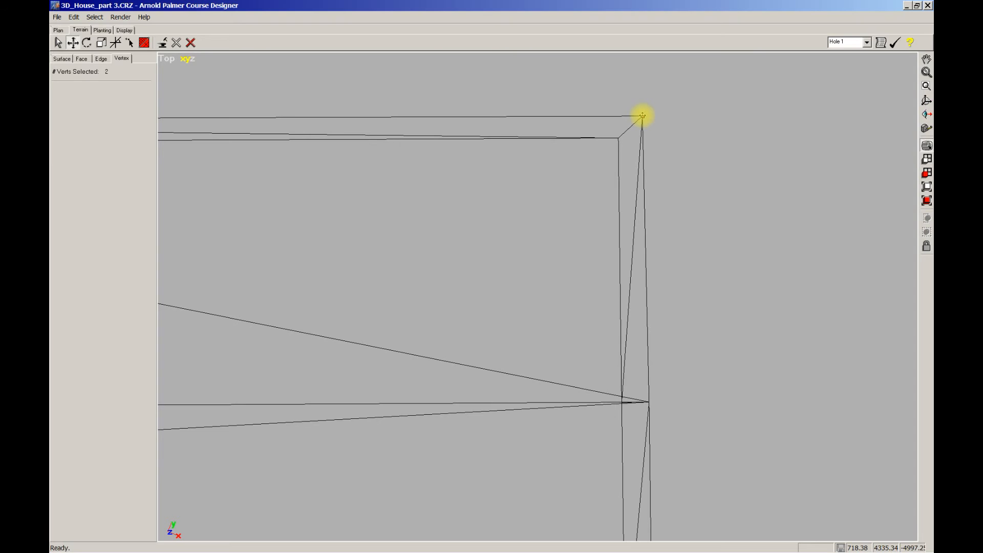
Fine-tune the long outer edge's two corner vertices to leave an overhang of about 0.5 yd, and measure it
{"action": "middle_click_drag", "start_coordinate": [557, 167], "coordinate": [554, 187]}
{"action": "scroll", "coordinate": [554, 186], "scroll_direction": "up", "scroll_amount": 1}
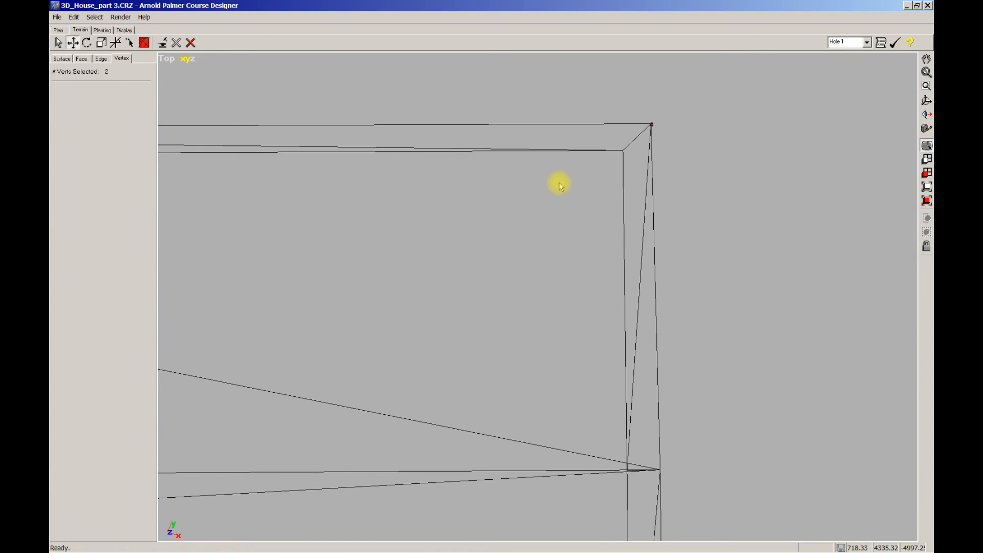
{"action": "left_click_drag", "start_coordinate": [652, 125], "coordinate": [655, 125]}
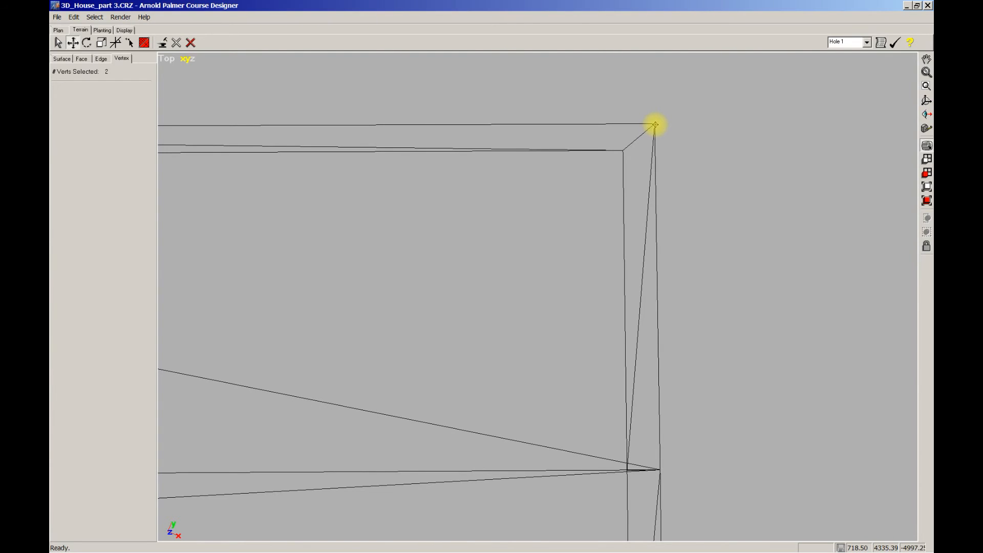
{"action": "scroll", "coordinate": [579, 193], "scroll_direction": "up", "scroll_amount": 2}
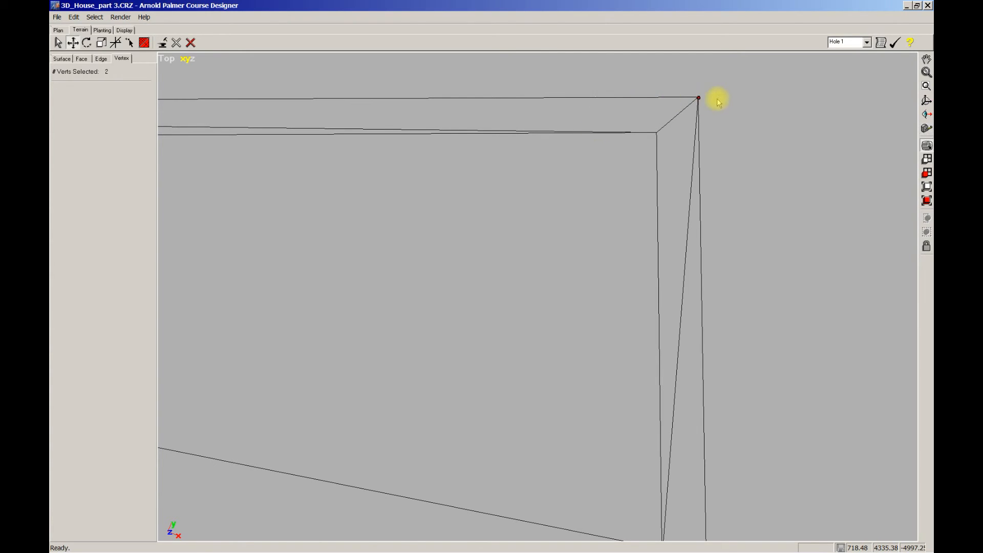
{"action": "left_click_drag", "start_coordinate": [699, 97], "coordinate": [700, 92]}
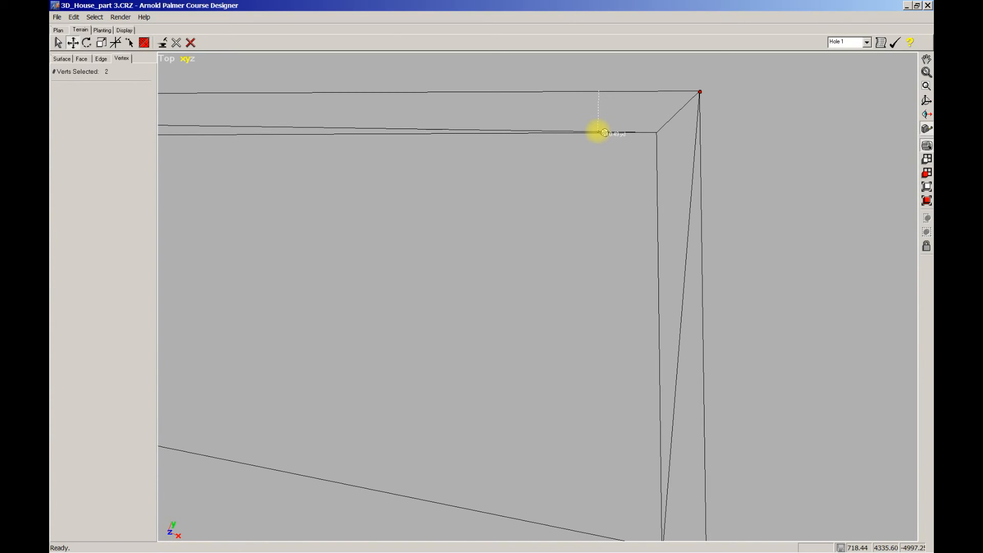
Measure the existing roof overhang along the outer side wall shared by the long and short wings
{"action": "scroll", "coordinate": [598, 131], "scroll_direction": "down", "scroll_amount": 1}
{"action": "right_click_drag", "start_coordinate": [475, 237], "coordinate": [655, 225]}
{"action": "scroll", "coordinate": [489, 225], "scroll_direction": "down", "scroll_amount": 1}
{"action": "right_click_drag", "start_coordinate": [354, 238], "coordinate": [798, 185]}
{"action": "right_click_drag", "start_coordinate": [310, 222], "coordinate": [632, 219]}
{"action": "right_click_drag", "start_coordinate": [426, 216], "coordinate": [507, 211]}
{"action": "scroll", "coordinate": [468, 210], "scroll_direction": "up", "scroll_amount": 1}
{"action": "scroll", "coordinate": [456, 181], "scroll_direction": "up", "scroll_amount": 1}
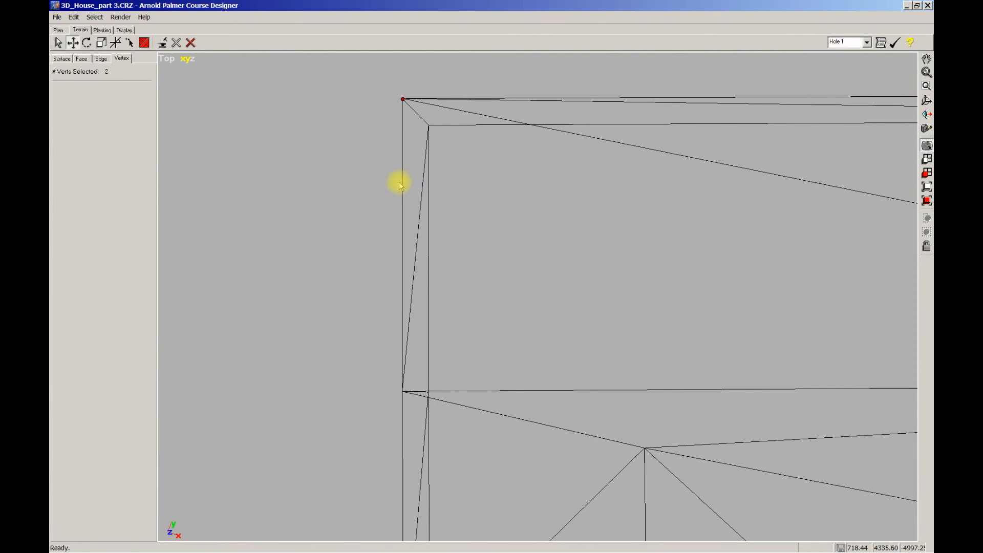
{"action": "right_click_drag", "start_coordinate": [460, 189], "coordinate": [562, 213]}
{"action": "scroll", "coordinate": [562, 205], "scroll_direction": "up", "scroll_amount": 1}
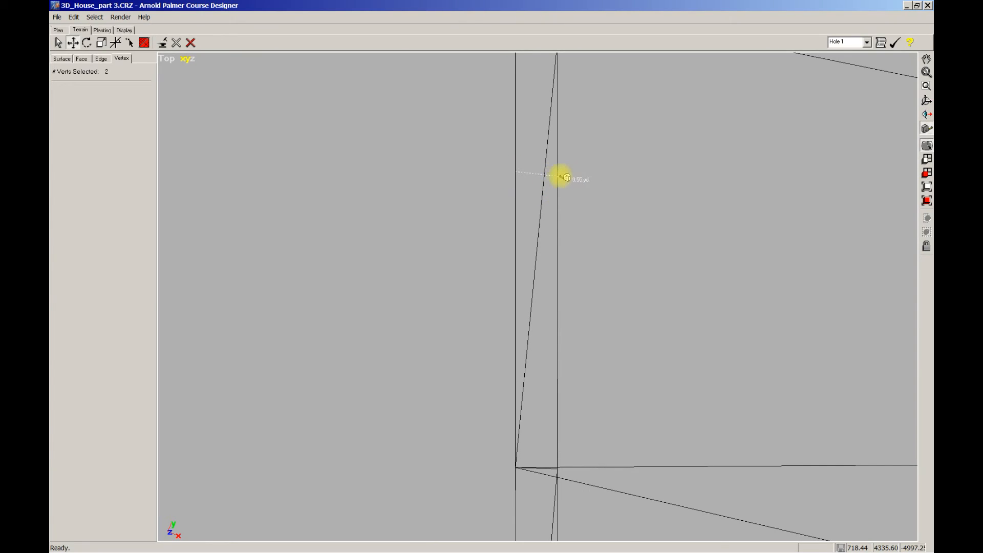
{"action": "scroll", "coordinate": [586, 215], "scroll_direction": "down", "scroll_amount": 3}
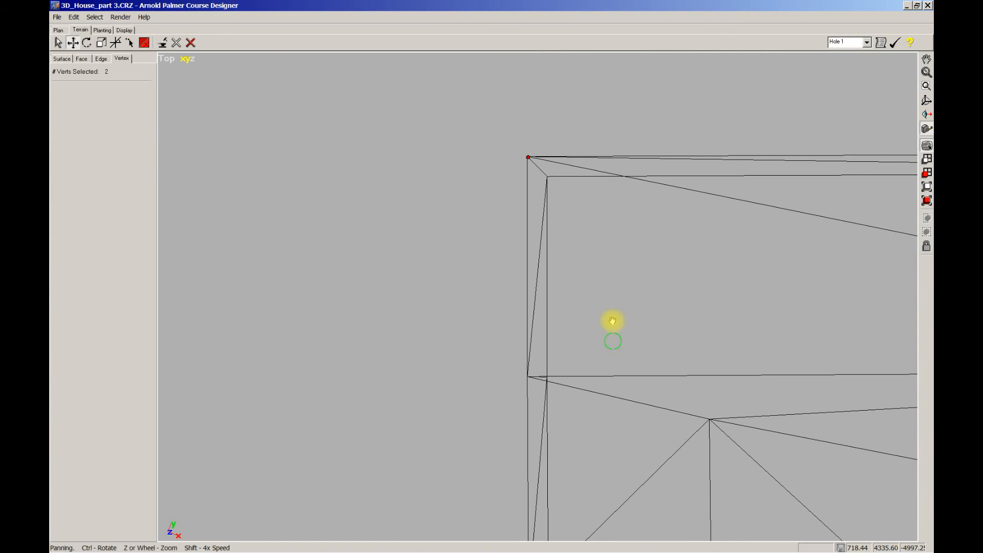
Select the three roof vertices at the short wing's end, move them toward the wall to shorten the overhang, and measure it
{"action": "right_click_drag", "start_coordinate": [613, 335], "coordinate": [532, 87]}
{"action": "right_click_drag", "start_coordinate": [555, 451], "coordinate": [541, 123]}
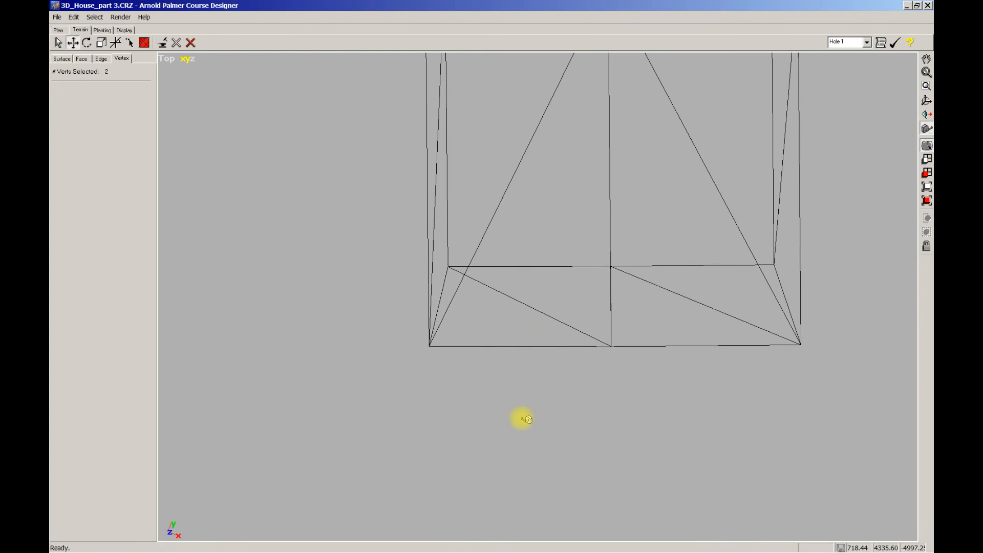
{"action": "left_click_drag", "start_coordinate": [414, 334], "coordinate": [821, 369]}
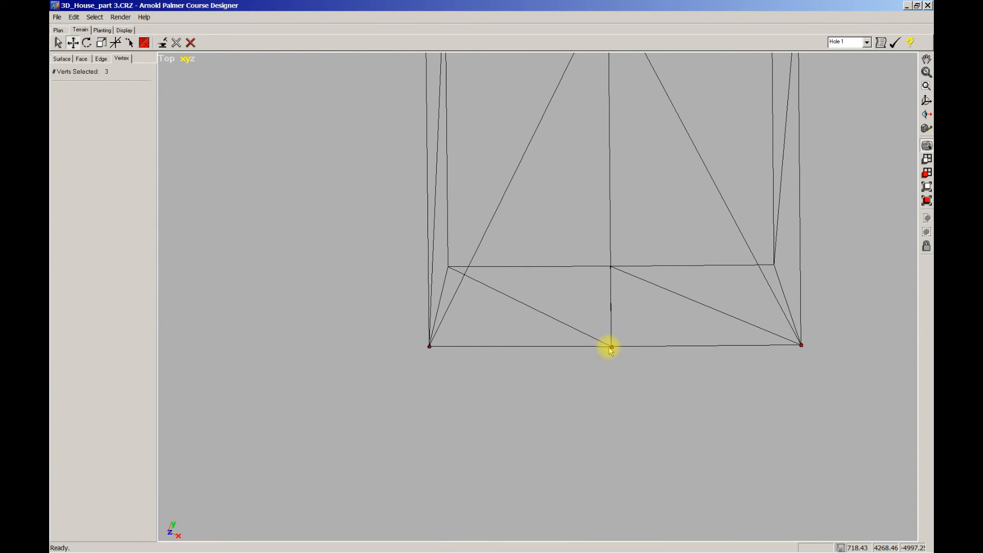
{"action": "left_click_drag", "start_coordinate": [612, 346], "coordinate": [611, 286]}
{"action": "scroll", "coordinate": [608, 285], "scroll_direction": "up", "scroll_amount": 2}
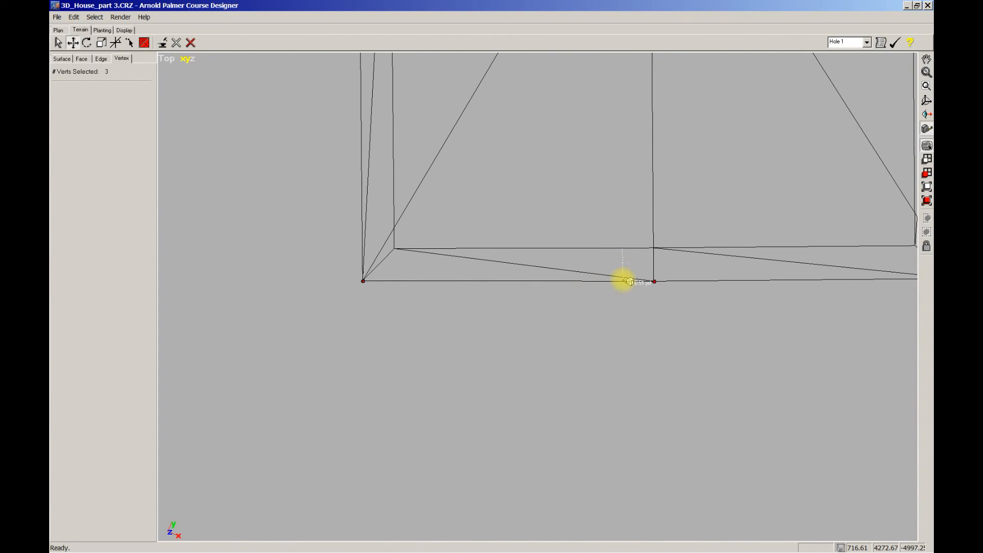
Examine the whole roof outline from above, comparing the overhang on every side of both wings
{"action": "scroll", "coordinate": [625, 281], "scroll_direction": "down", "scroll_amount": 6}
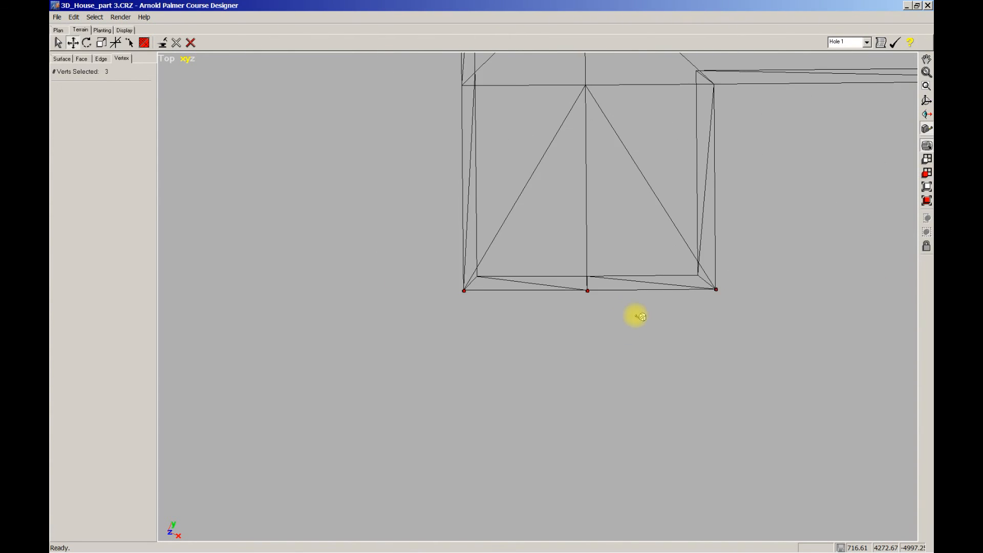
{"action": "middle_click_drag", "start_coordinate": [674, 224], "coordinate": [549, 305]}
{"action": "scroll", "coordinate": [549, 306], "scroll_direction": "down", "scroll_amount": 3}
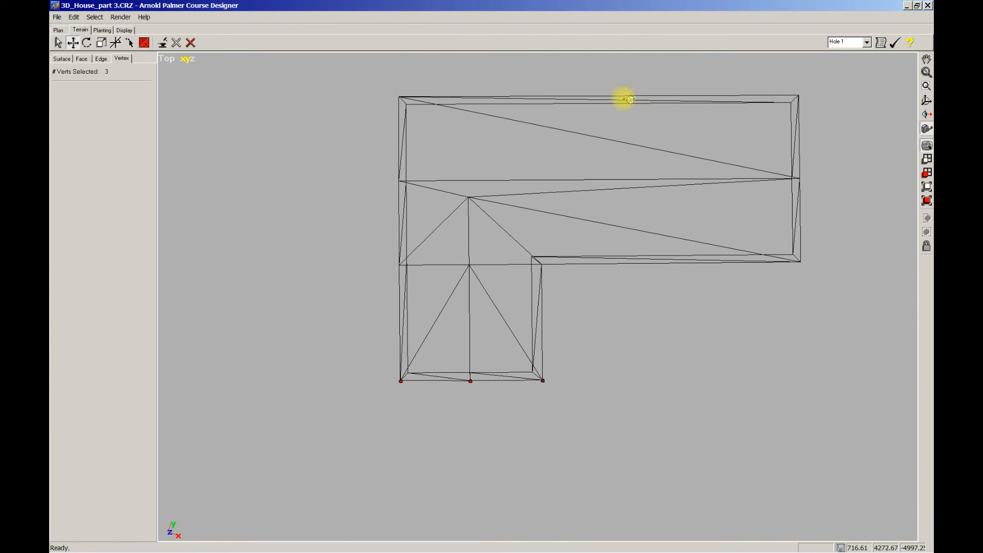
{"action": "middle_click_drag", "start_coordinate": [606, 293], "coordinate": [581, 326]}
{"action": "scroll", "coordinate": [601, 302], "scroll_direction": "down", "scroll_amount": 1}
{"action": "scroll", "coordinate": [610, 302], "scroll_direction": "up", "scroll_amount": 2}
{"action": "scroll", "coordinate": [584, 300], "scroll_direction": "up", "scroll_amount": 1}
{"action": "scroll", "coordinate": [617, 340], "scroll_direction": "down", "scroll_amount": 2}
{"action": "scroll", "coordinate": [596, 327], "scroll_direction": "down", "scroll_amount": 1}
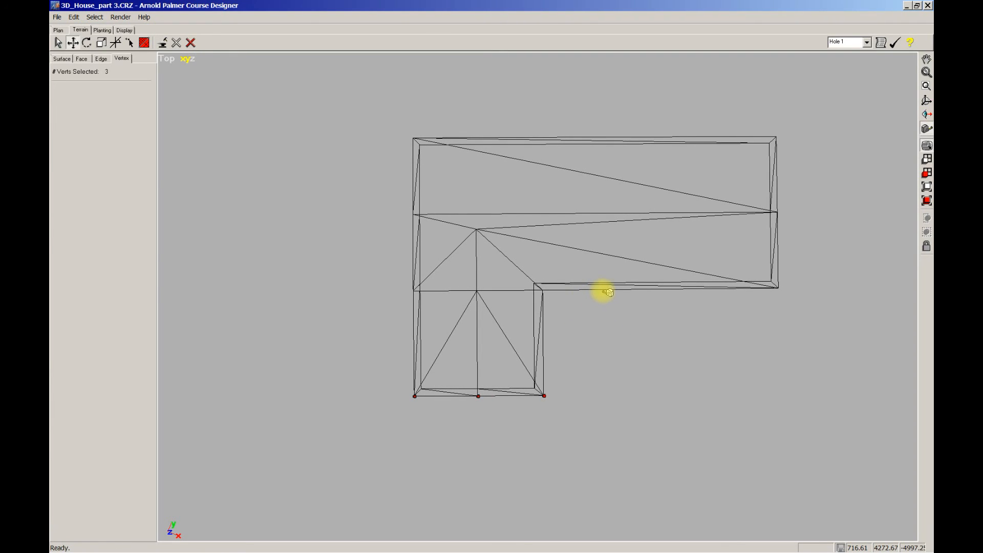
Show the perspective view alongside the top view and orbit the house to examine the roof overhang and walls
{"action": "key", "text": "w"}
{"action": "scroll", "coordinate": [618, 308], "scroll_direction": "down", "scroll_amount": 1}
{"action": "mouse_move", "coordinate": [656, 482]}
{"action": "middle_mouse_down"}
{"action": "mouse_move", "coordinate": [609, 461]}
{"action": "mouse_move", "coordinate": [654, 447]}
{"action": "mouse_move", "coordinate": [667, 476]}
{"action": "mouse_move", "coordinate": [647, 476]}
{"action": "middle_mouse_up"}
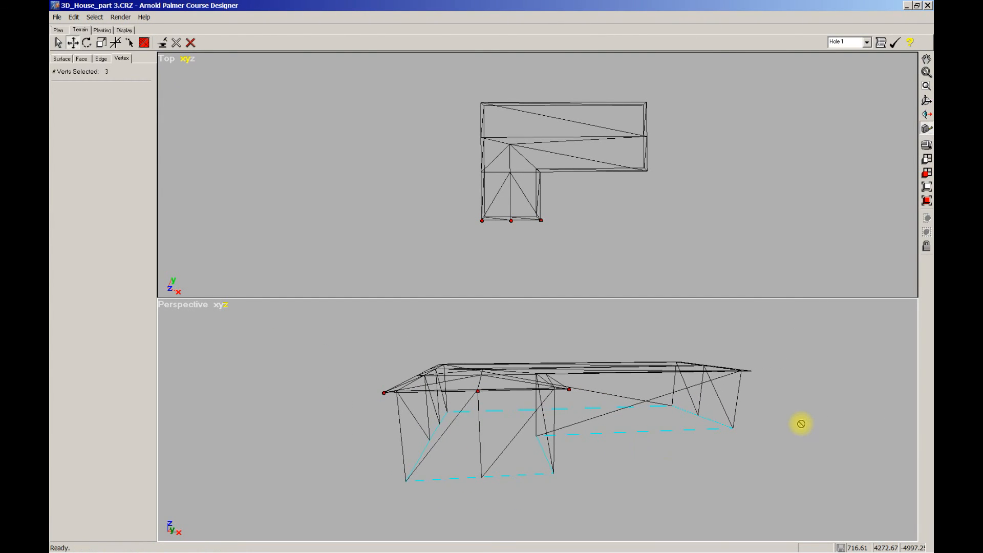
{"action": "middle_click_drag", "start_coordinate": [794, 461], "coordinate": [542, 435]}
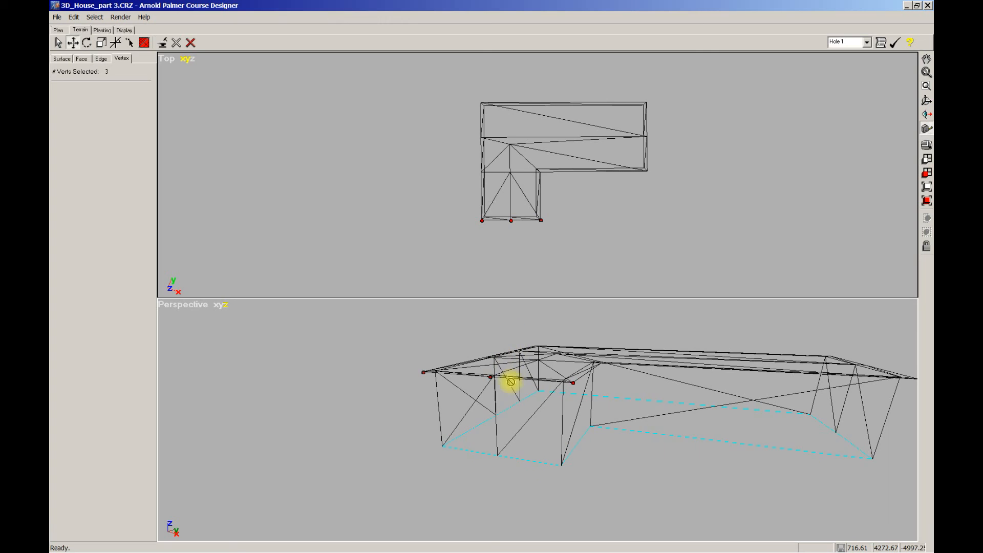
{"action": "middle_click_drag", "start_coordinate": [671, 468], "coordinate": [637, 459]}
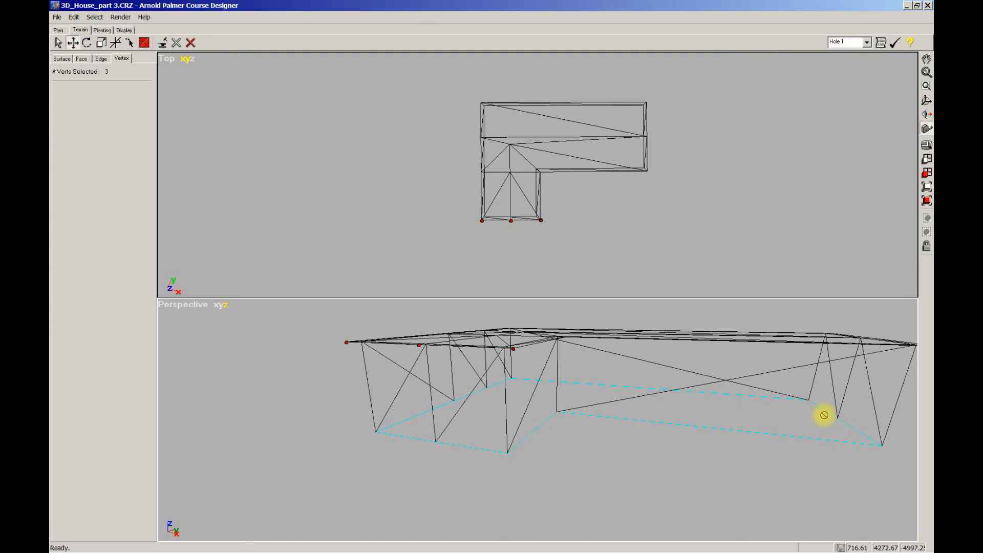
{"action": "middle_click_drag", "start_coordinate": [658, 454], "coordinate": [581, 457]}
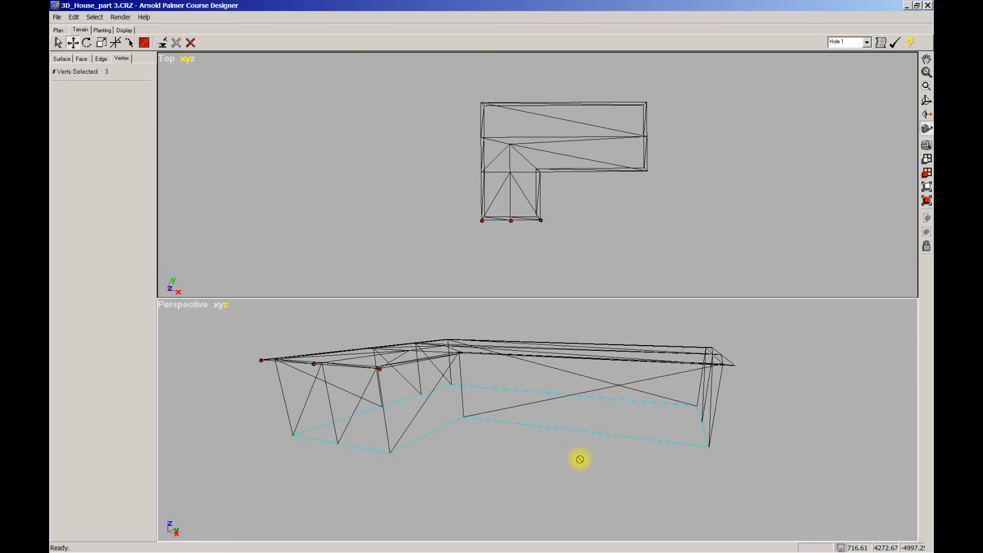